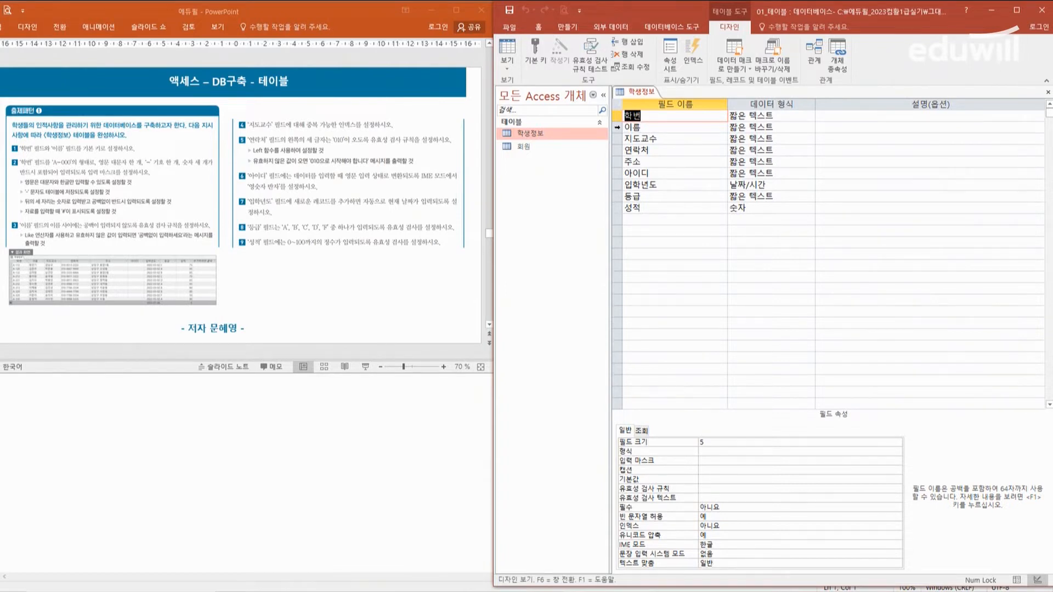
Step: Set the 학번 and 이름 fields together as the primary key of the 학생정보 table
left_click(615, 127)
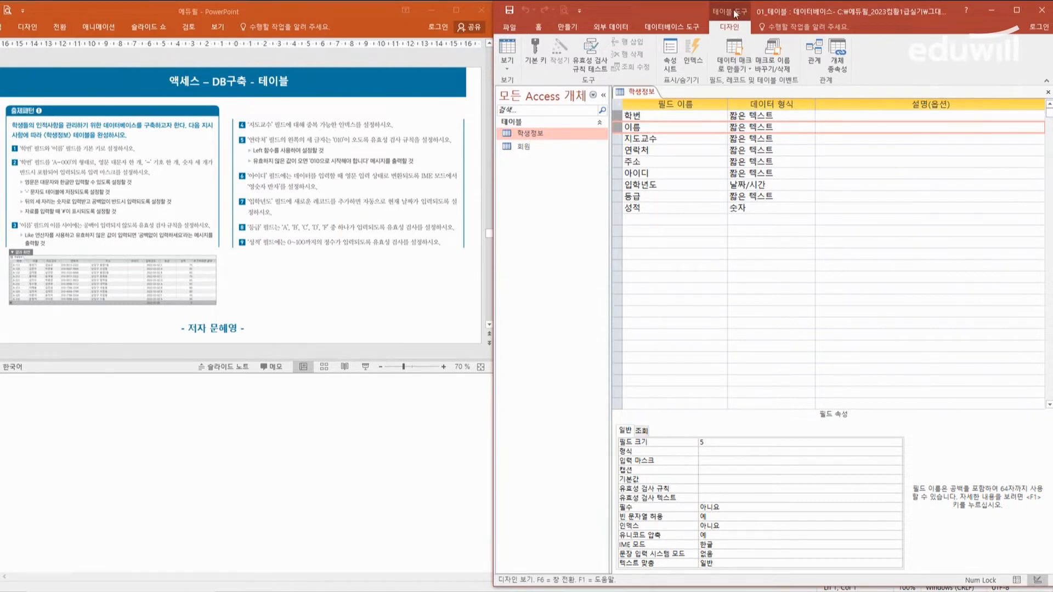
left_click(540, 60)
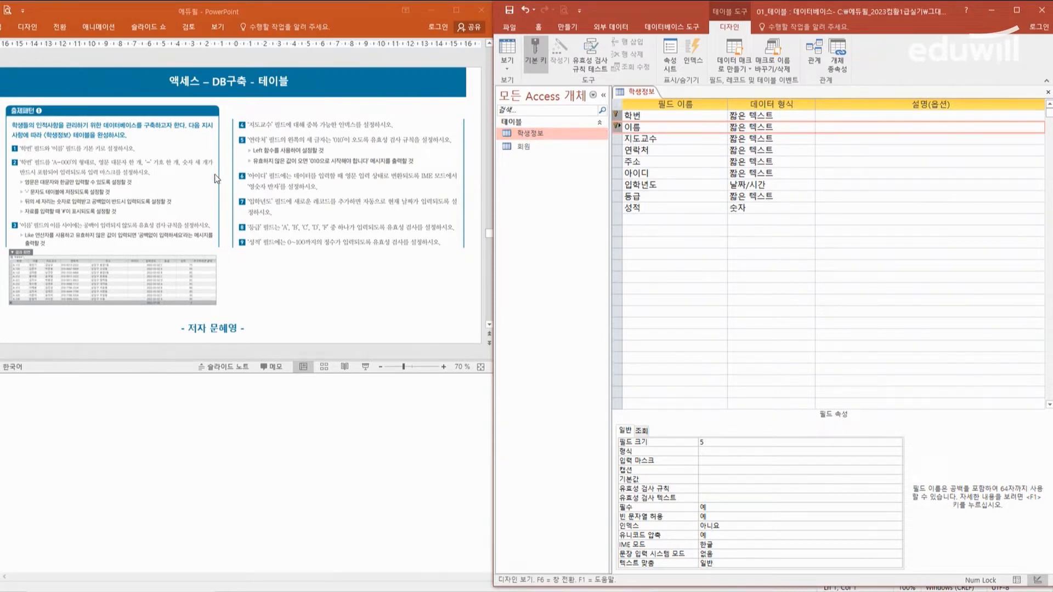
Step: Switch to the PowerPoint instructions and widen their window slightly
left_click(323, 236)
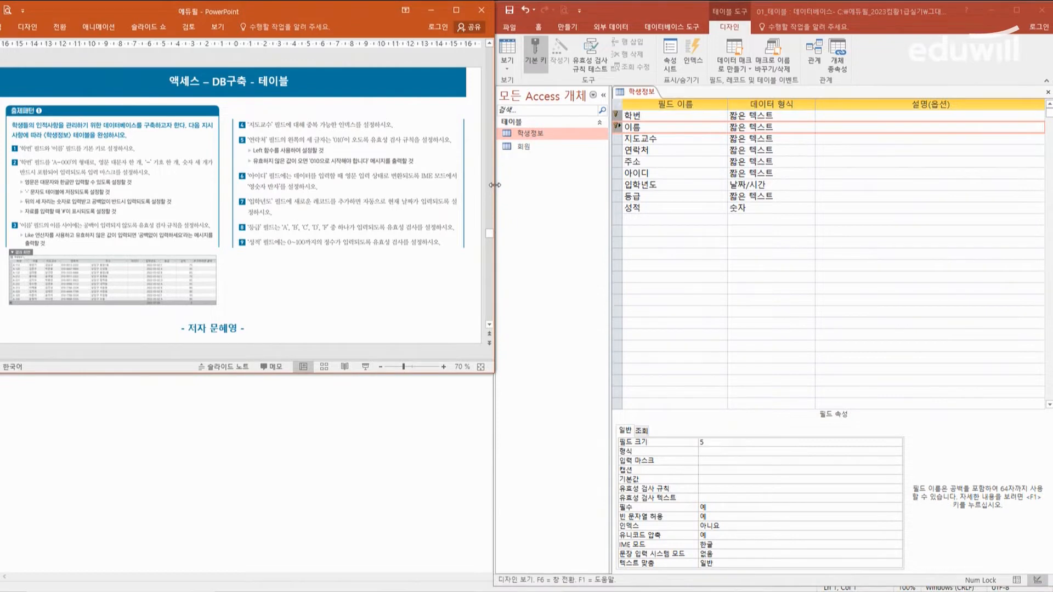
mouse_move(494, 191)
left_mouse_down()
mouse_move(569, 193)
mouse_move(514, 195)
left_mouse_up()
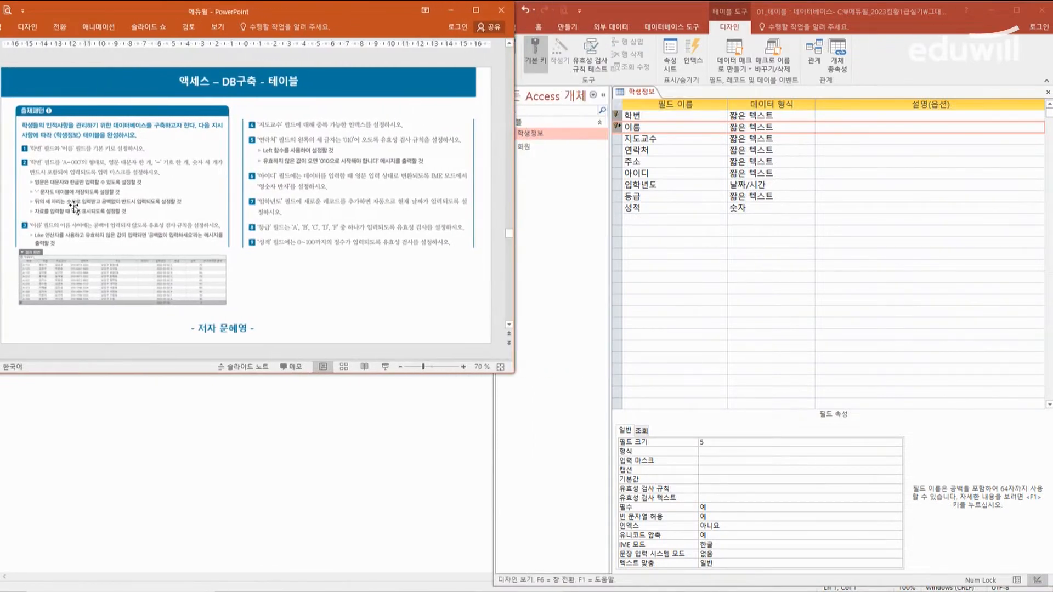
Step: Set the input mask of the 학번 field in the Access table design to >L-000;0;#
left_click(655, 116)
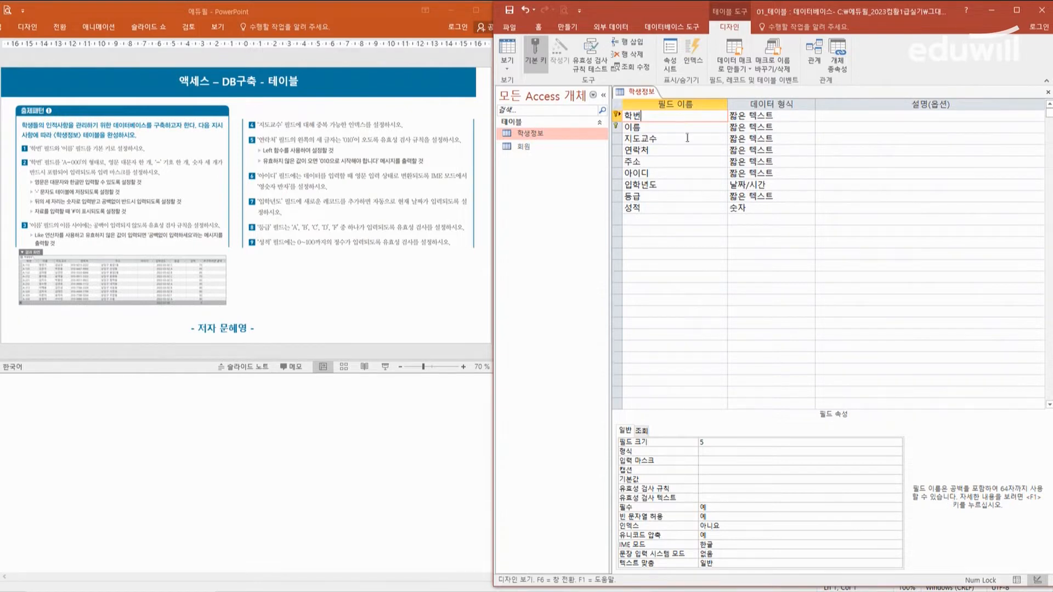
left_click(721, 462)
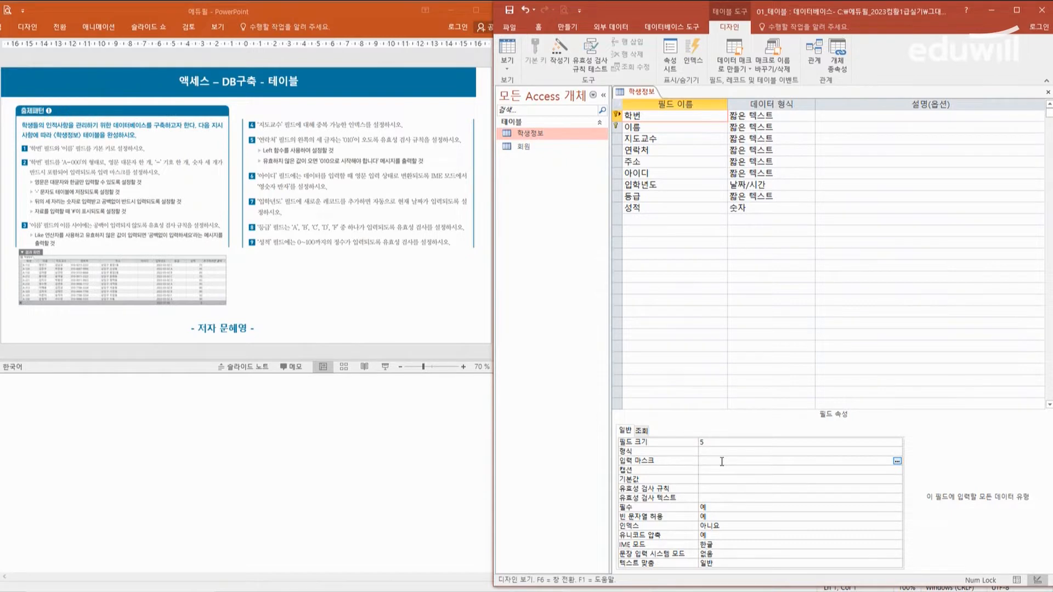
type(">")
type("ㄴ")
type("ㅓ")
type("000")
type("0")
type(";")
type("#")
key("Return")
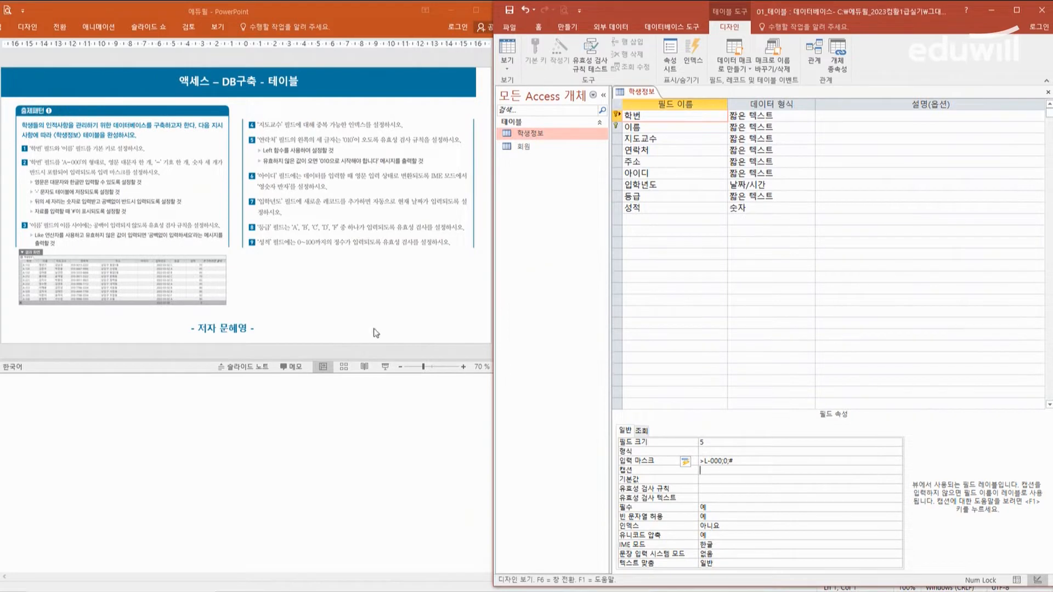
Step: Enlarge the PowerPoint window and zoom the instruction slide to 90% to make the tasks readable
left_click(373, 306)
left_click_drag(514, 376, 605, 430)
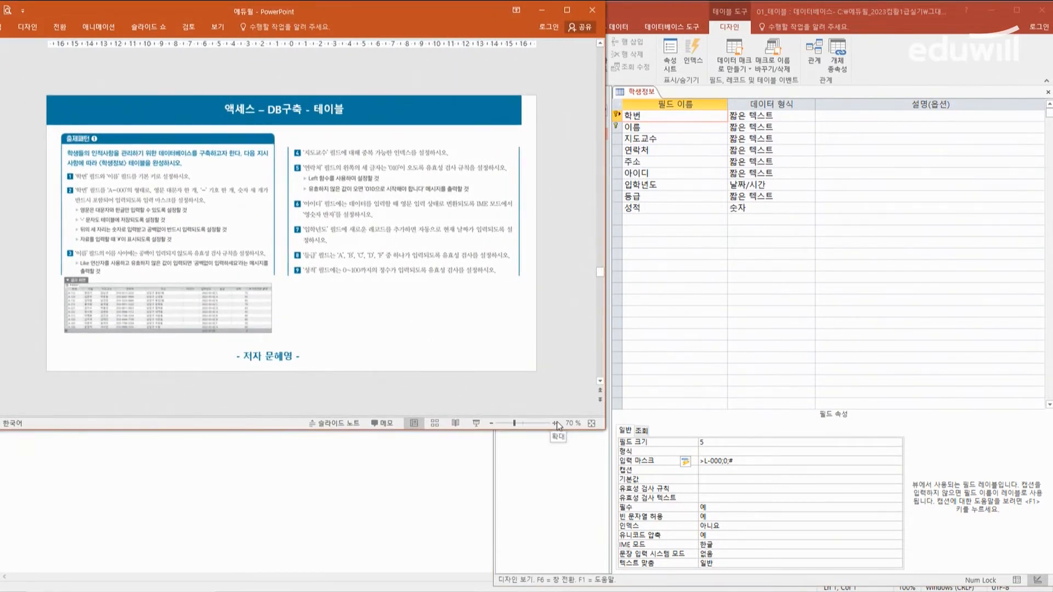
left_click(554, 424)
left_click(554, 424)
Step: Switch back to the Access table design and open the 이름 field's validation rule (유효성 검사 규칙) for editing
left_click(713, 294)
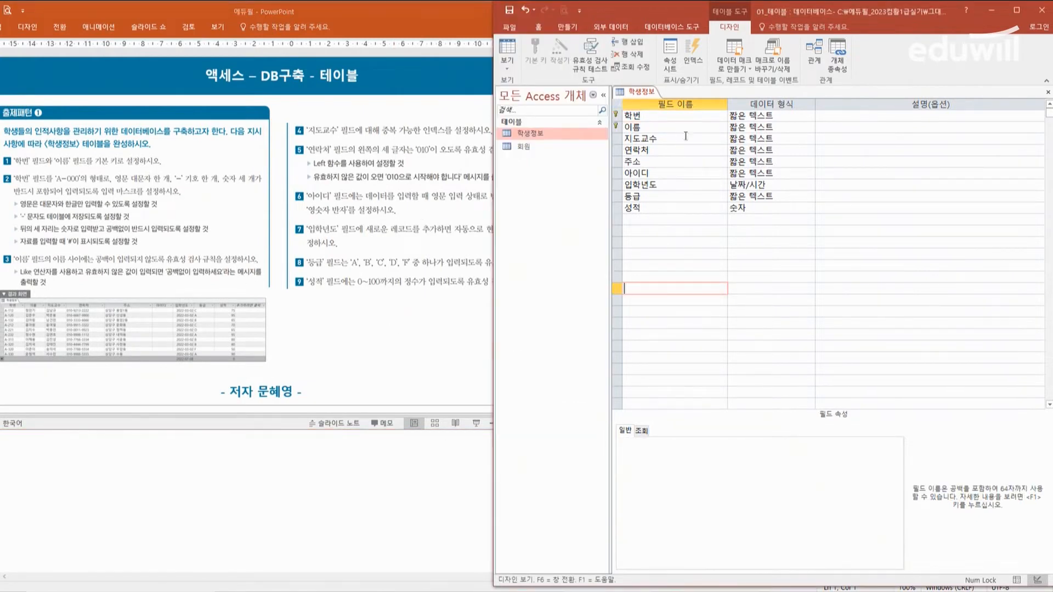
left_click(702, 128)
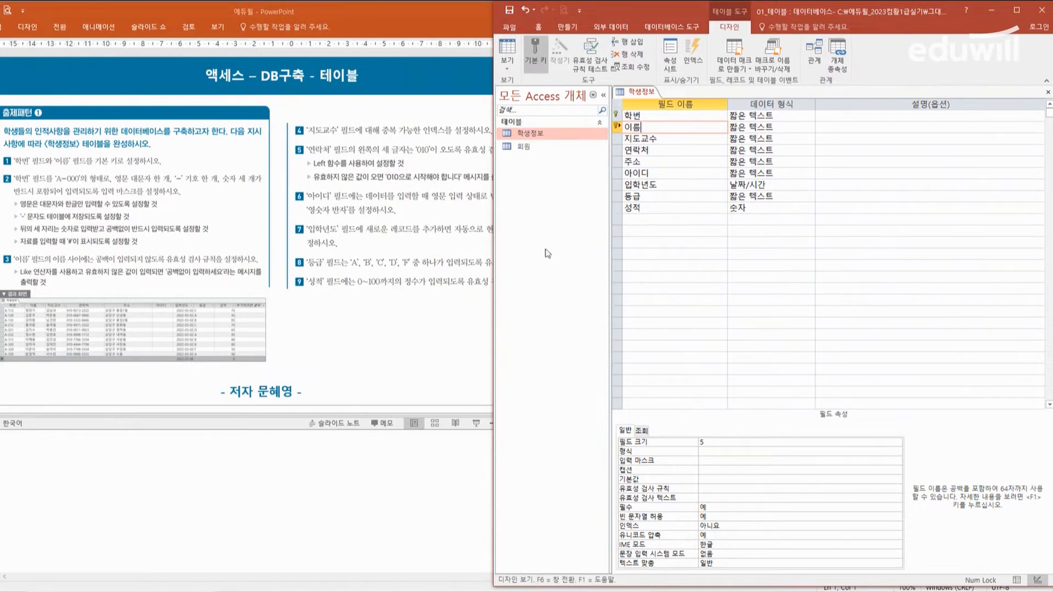
left_click(725, 488)
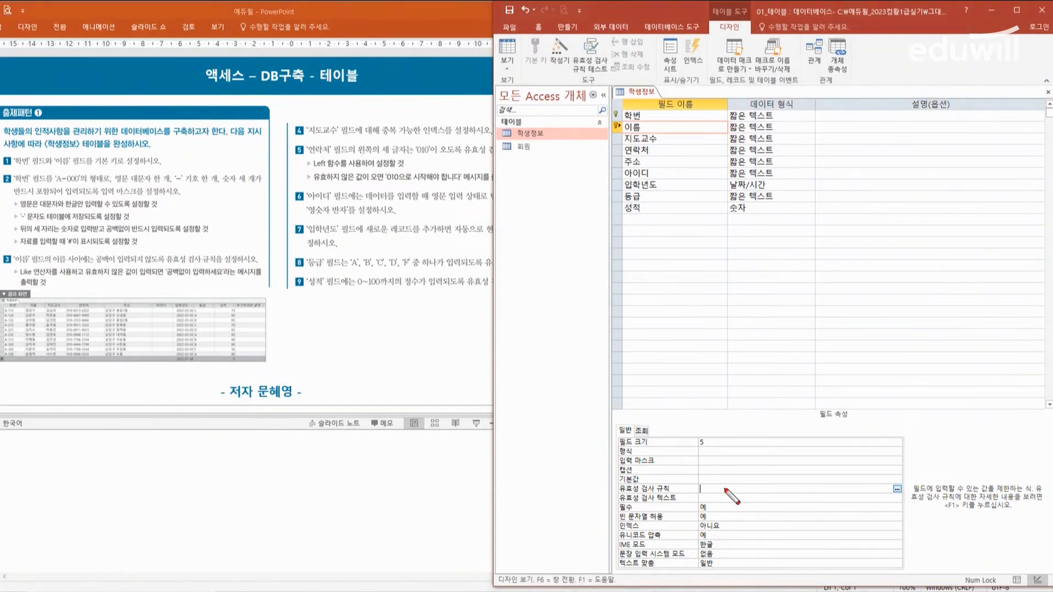
mouse_move(661, 259)
left_mouse_down()
mouse_move(669, 294)
mouse_move(706, 270)
mouse_move(729, 287)
mouse_move(771, 266)
mouse_move(764, 280)
left_mouse_up()
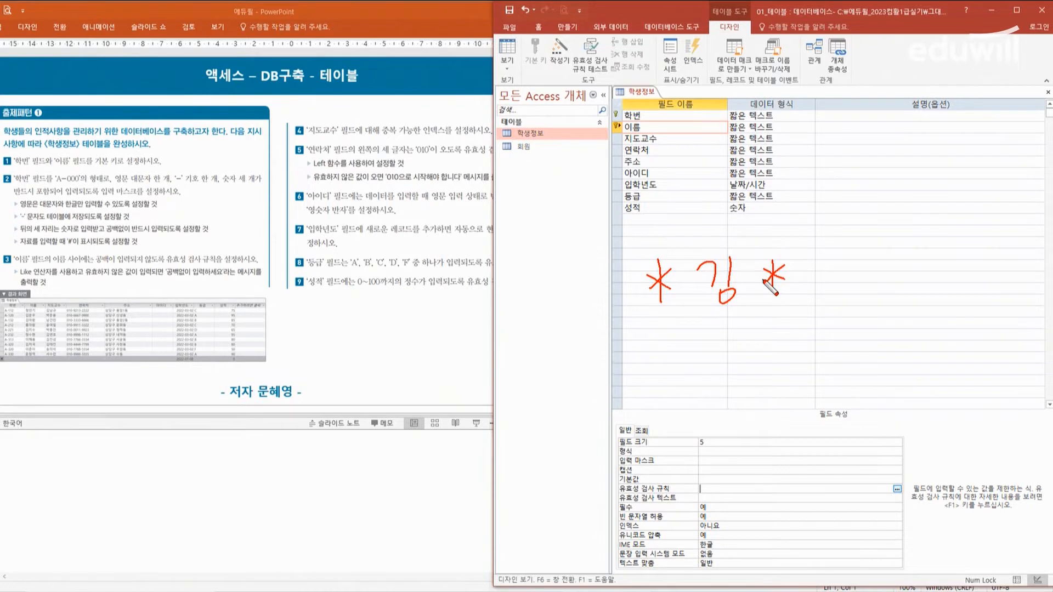
mouse_move(695, 329)
left_mouse_down()
mouse_move(697, 351)
mouse_move(707, 336)
left_mouse_up()
left_click_drag(772, 322, 782, 351)
left_click_drag(722, 363, 762, 356)
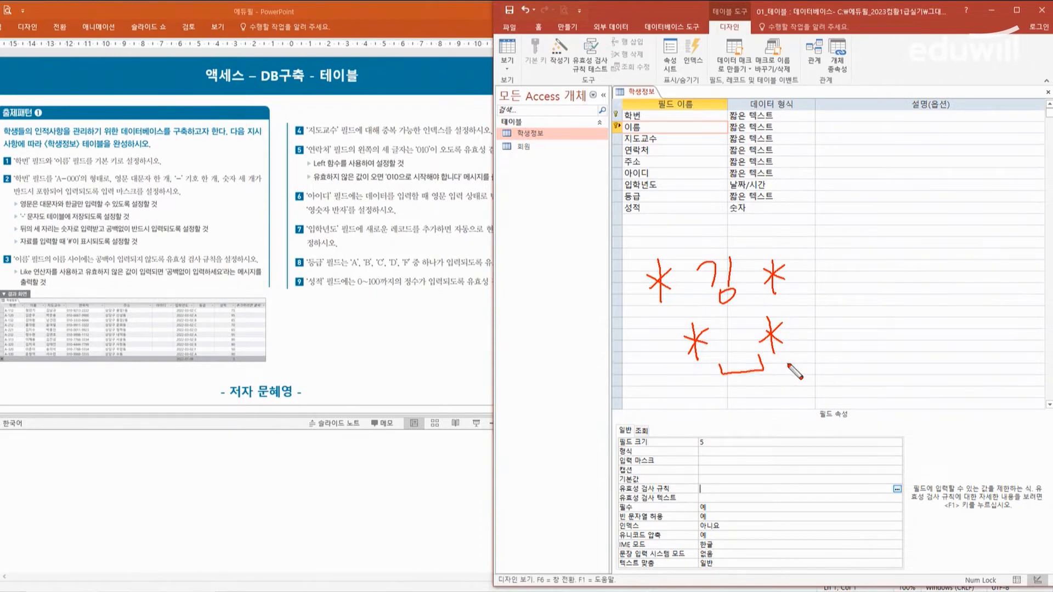
key("Escape")
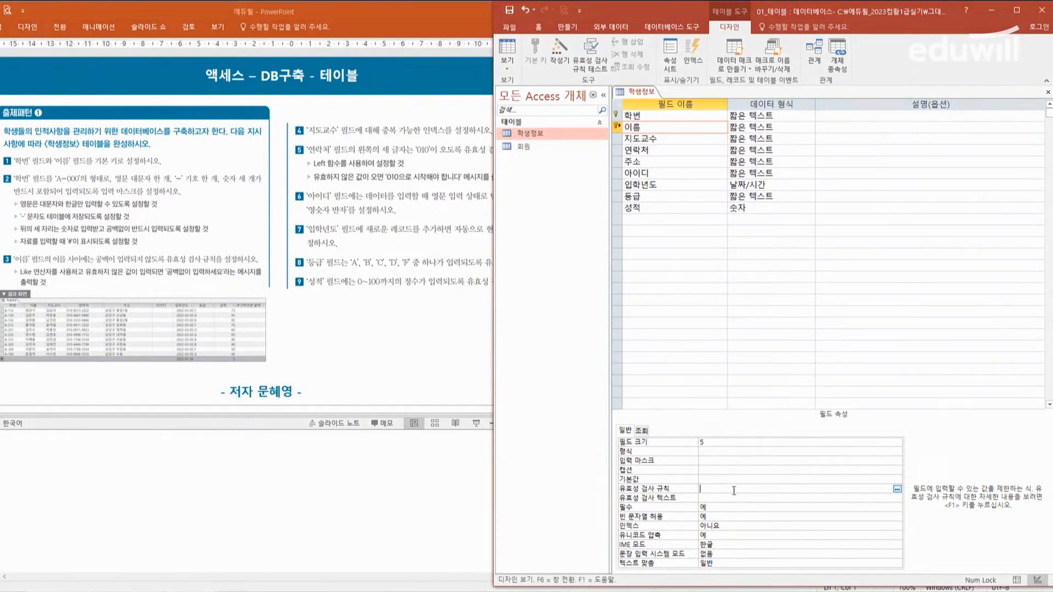
Step: Enter not like "* *" as the validation rule of the 이름 field
type("ot like \"* *")
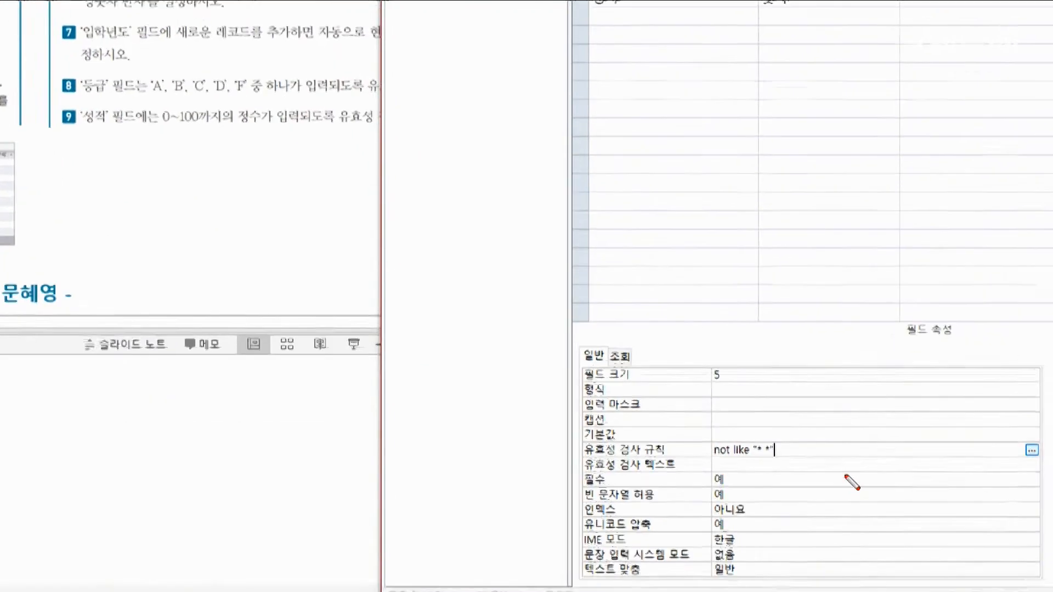
left_click_drag(705, 456, 813, 456)
left_click_drag(701, 417, 708, 417)
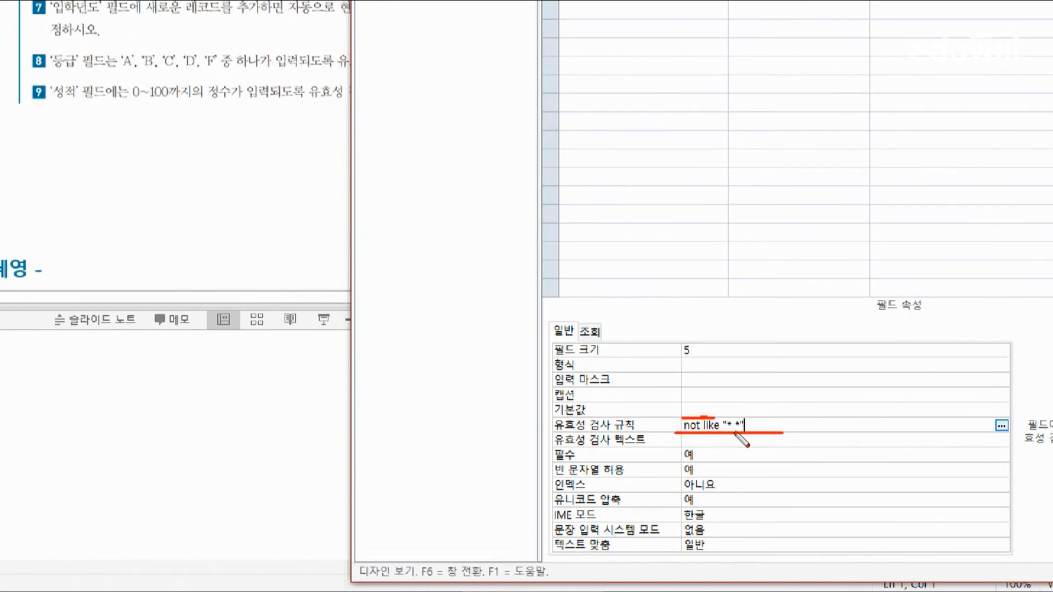
left_click_drag(705, 411, 746, 412)
key("Escape")
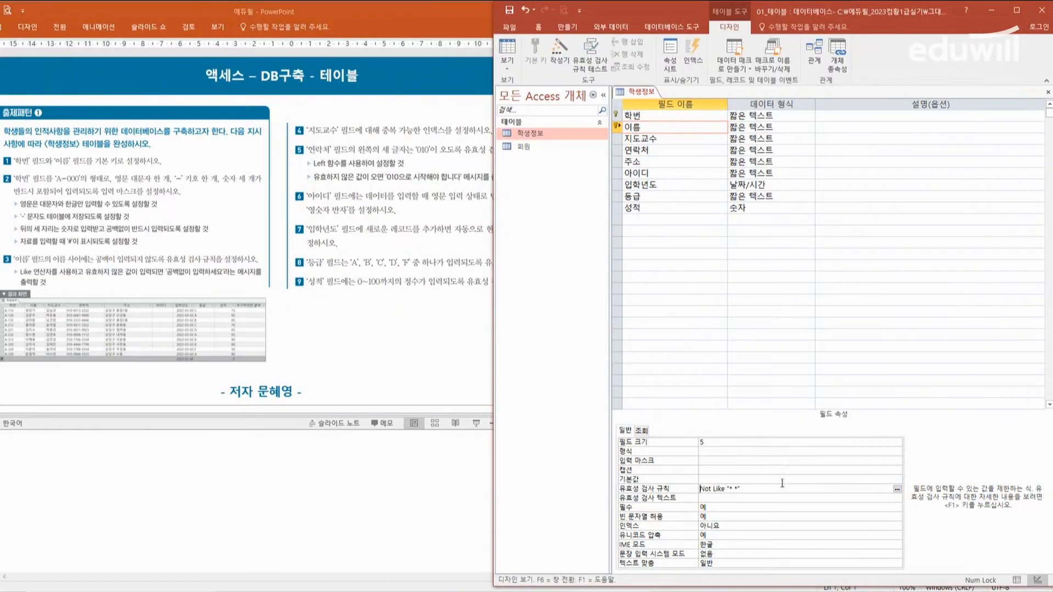
Step: Commit the rule and set the 이름 field's validation text (유효성 검사 텍스트) to 공백없이 입력하세요
key("Return")
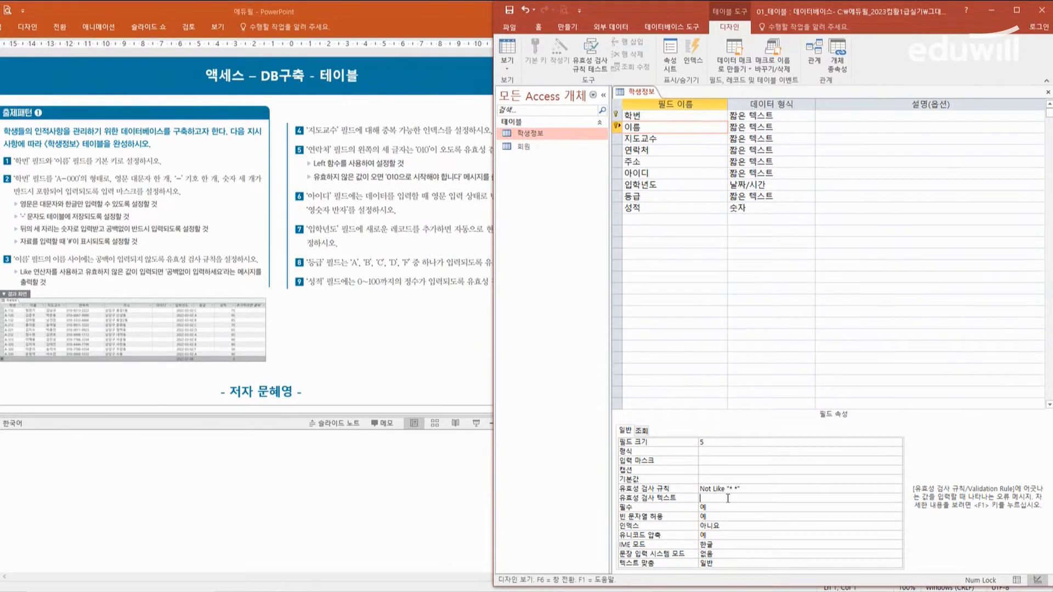
type("공백없이 ㅇ")
type("력하세요")
key("ctrl+2")
left_click_drag(163, 278, 224, 278)
left_click_drag(619, 503, 789, 502)
key("Escape")
Step: Move the PowerPoint window so that instructions 4 to 9 on the slide can be read in full
left_click(345, 221)
left_click_drag(398, 14, 284, 16)
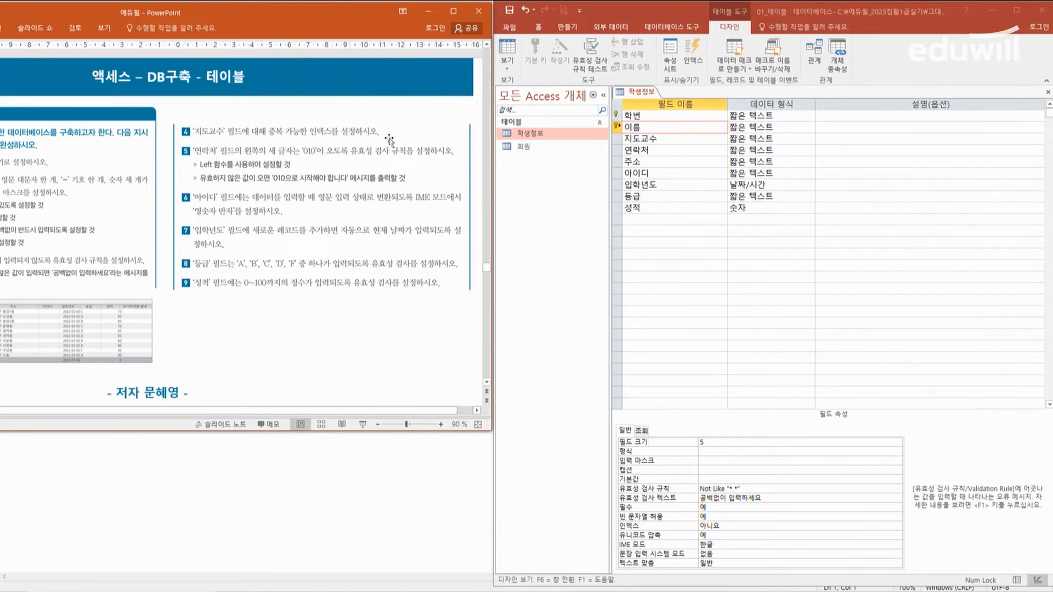
Step: Set the index (인덱스) property of the 지도교수 field in the Access table design to 예(중복 가능)
left_click(688, 138)
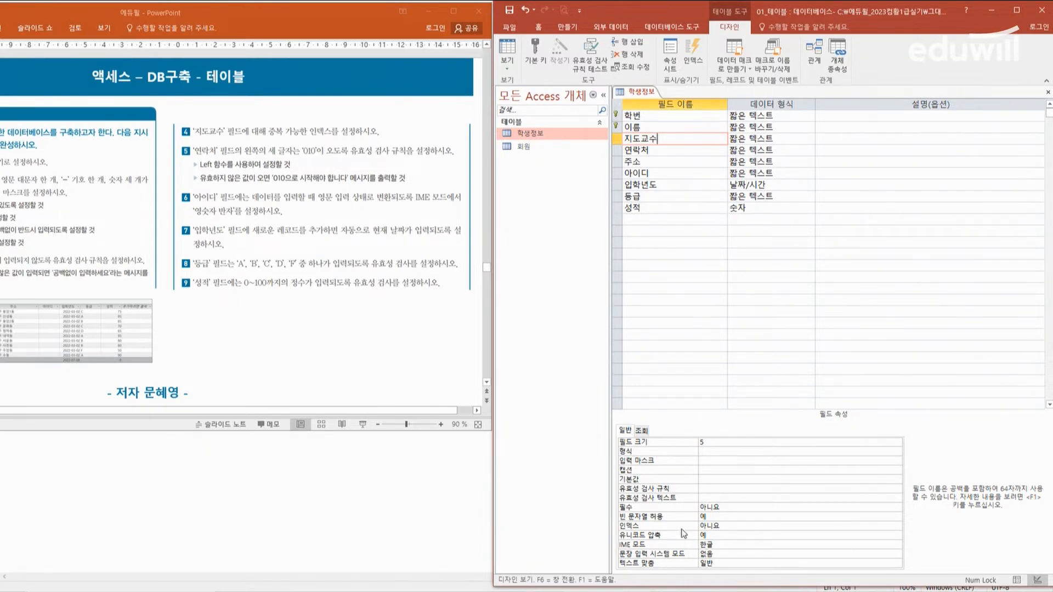
left_click(731, 527)
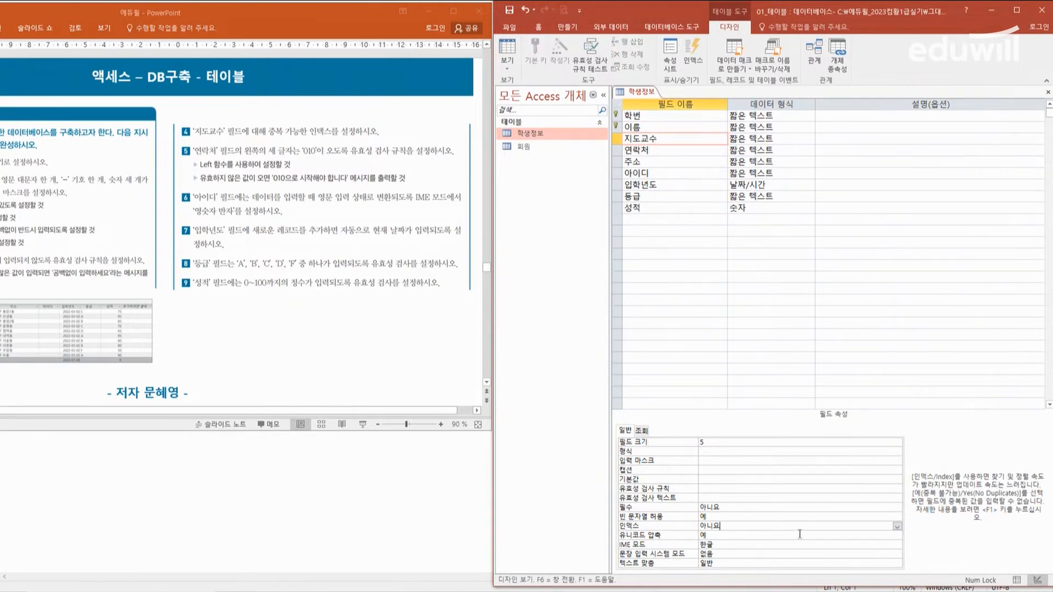
left_click(897, 527)
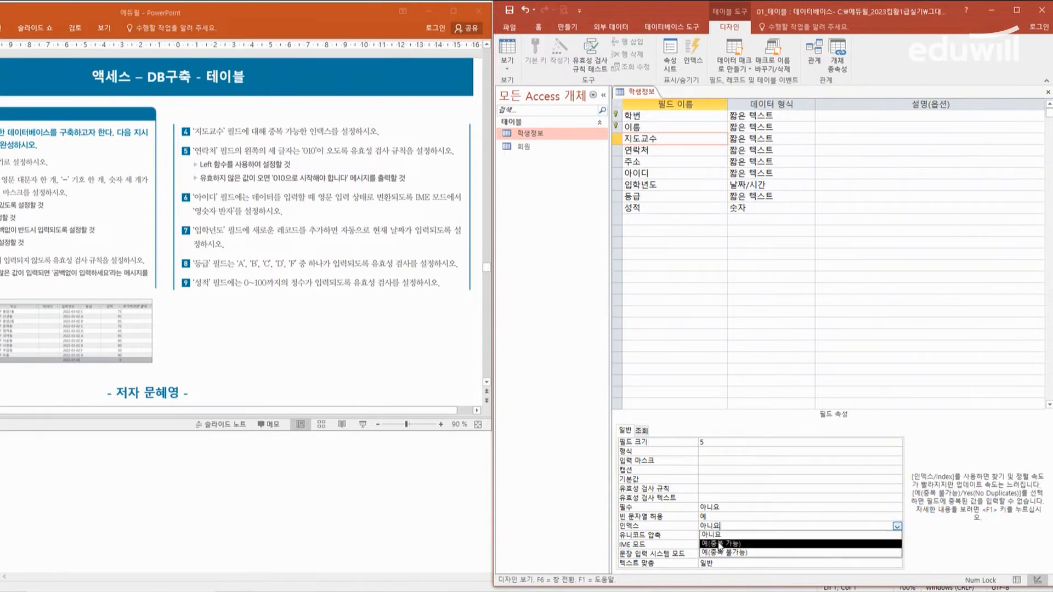
left_click(720, 544)
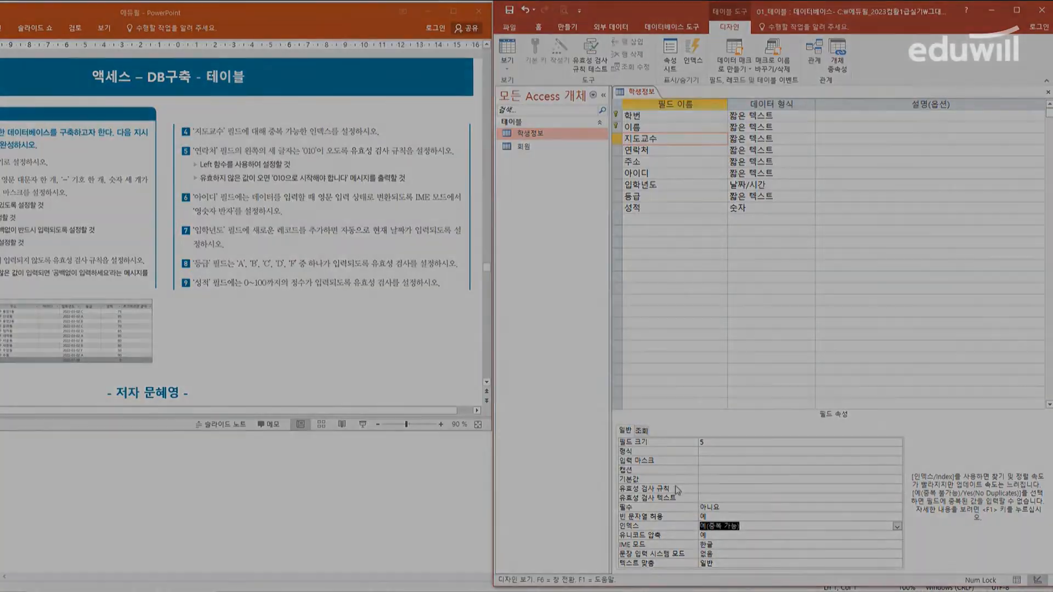
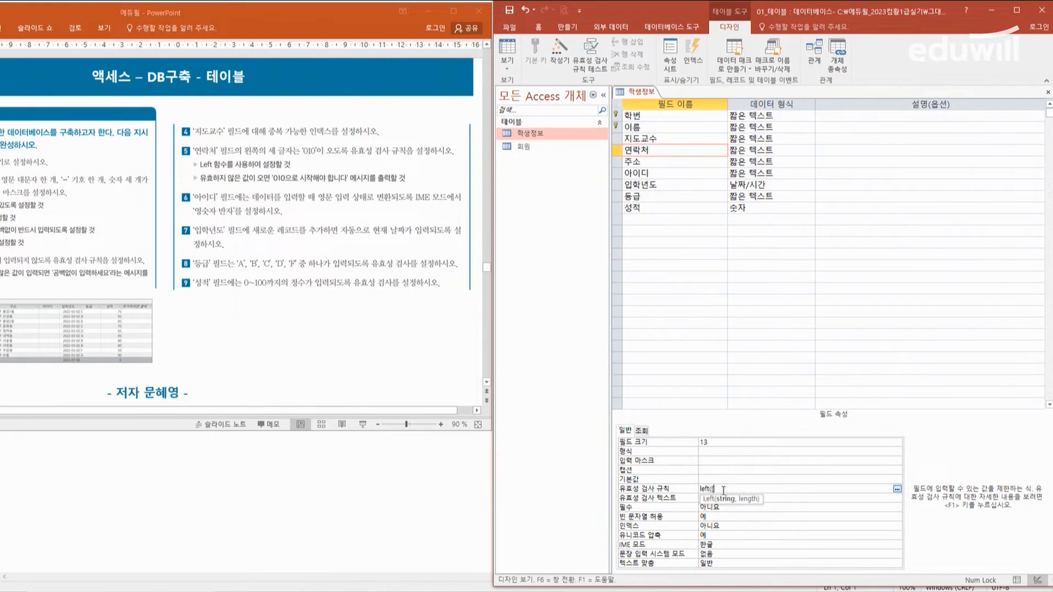
Step: Complete the validation rule (유효성 검사 규칙) of the 연락처 field as Left([연락처],3)="010"
type("연락처],3)=")
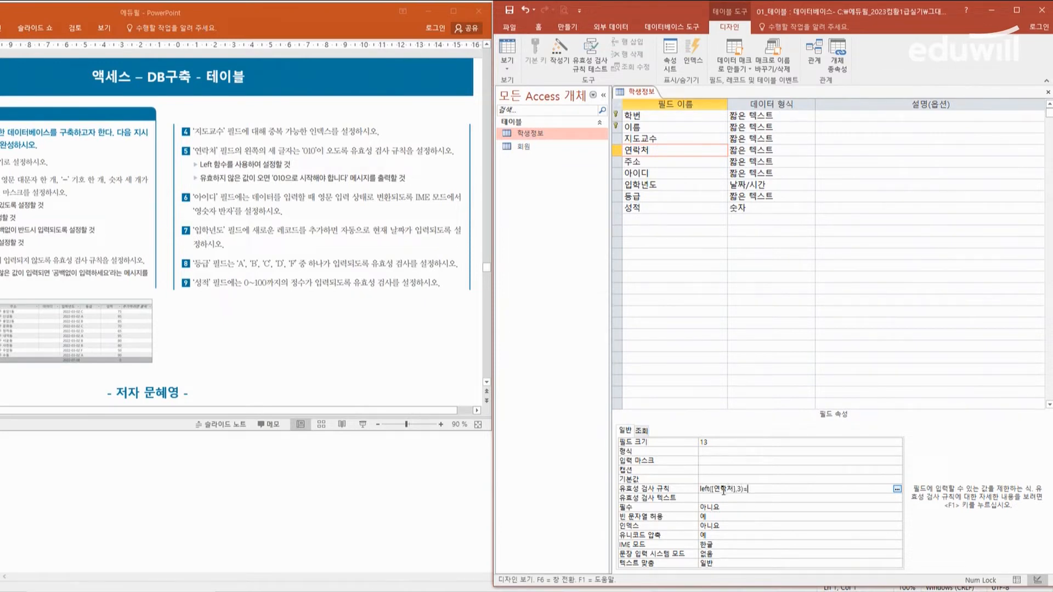
type("\"010\"")
Step: Set the validation text (유효성 검사 텍스트) of the 연락처 field to 010으로 시작해야 합니다
left_click(768, 499)
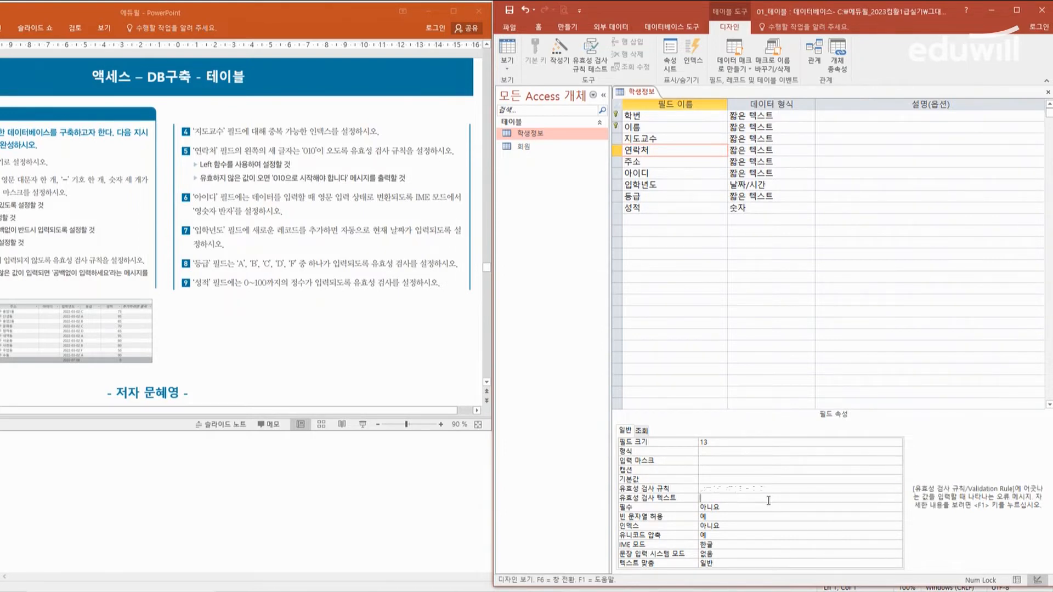
type("010으로 시작해야 합니다.")
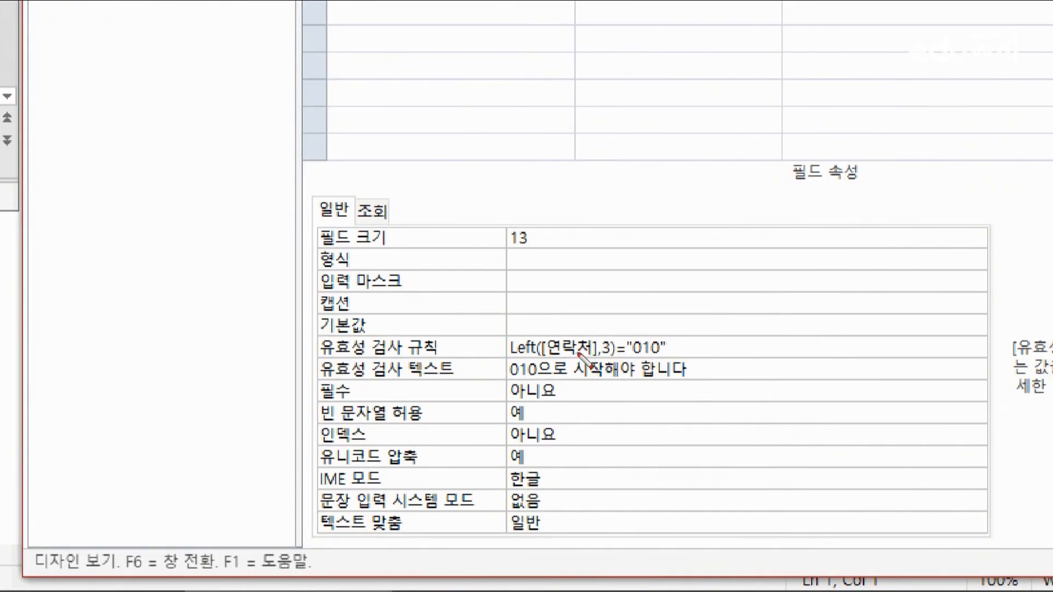
left_click_drag(540, 356, 594, 357)
left_click_drag(506, 357, 530, 357)
left_click_drag(602, 357, 670, 356)
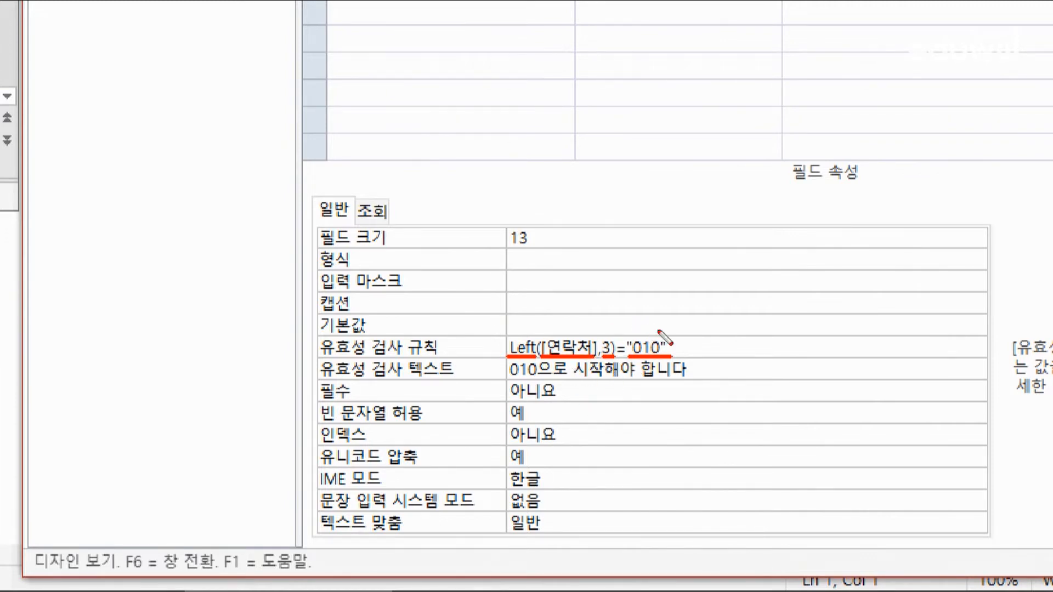
left_click_drag(512, 378, 701, 377)
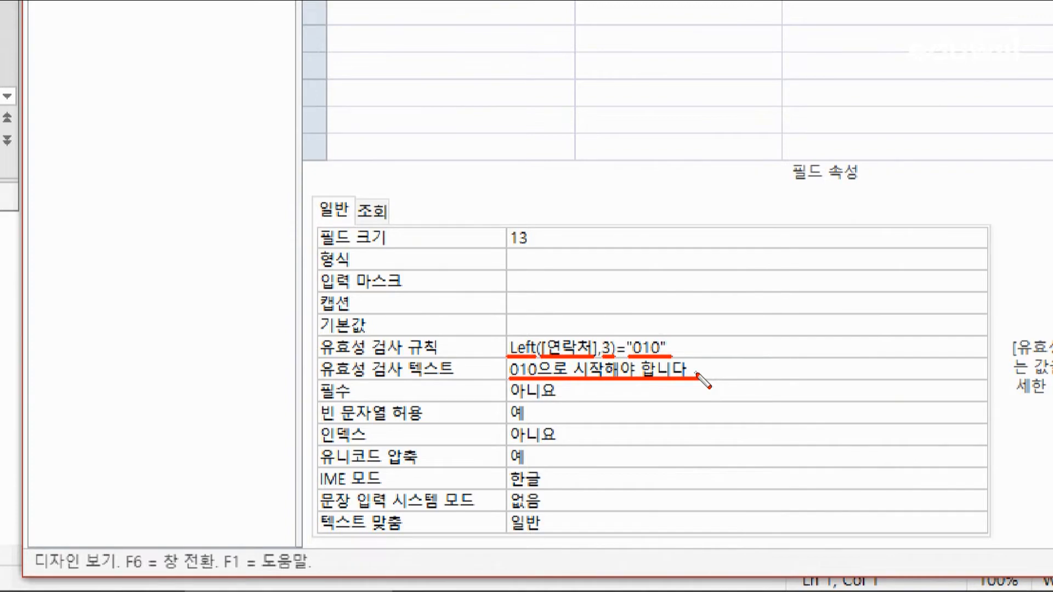
key("Escape")
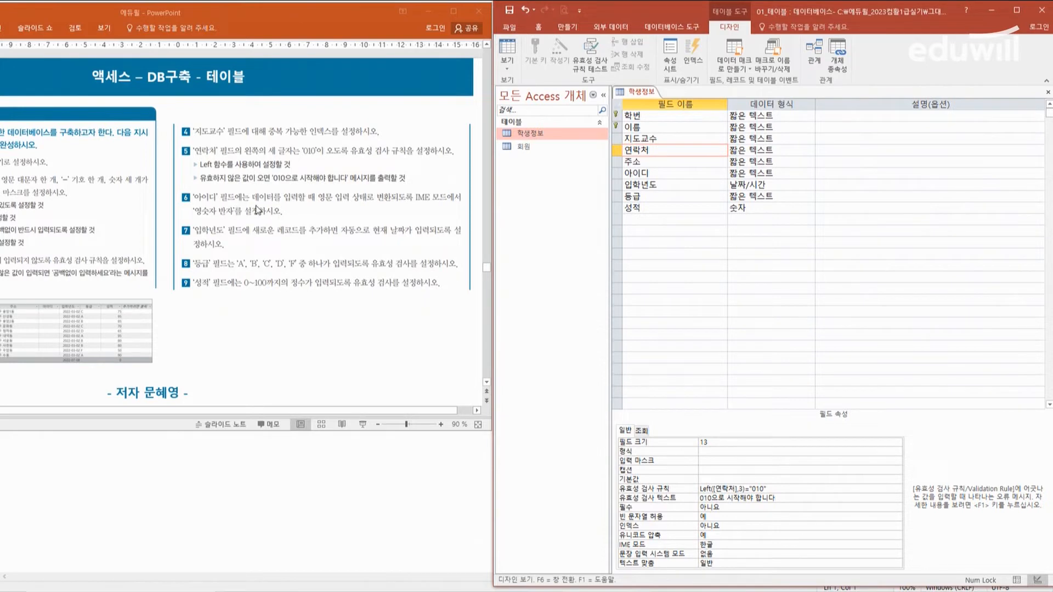
Step: Set the IME mode (IME 모드) of the 아이디 field to 영숫자 반자
left_click(692, 174)
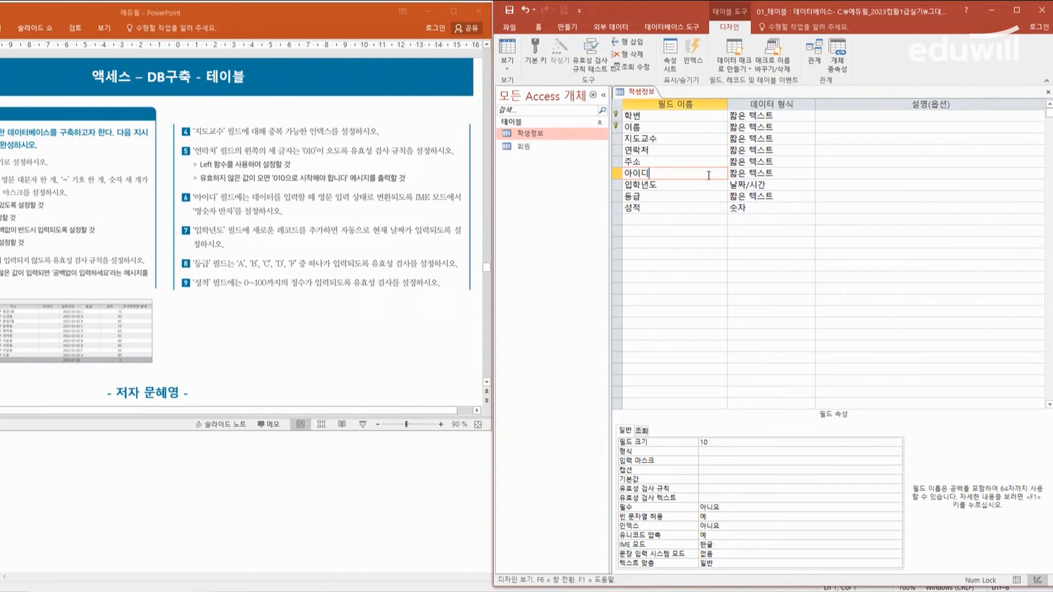
left_click(735, 544)
left_click(897, 545)
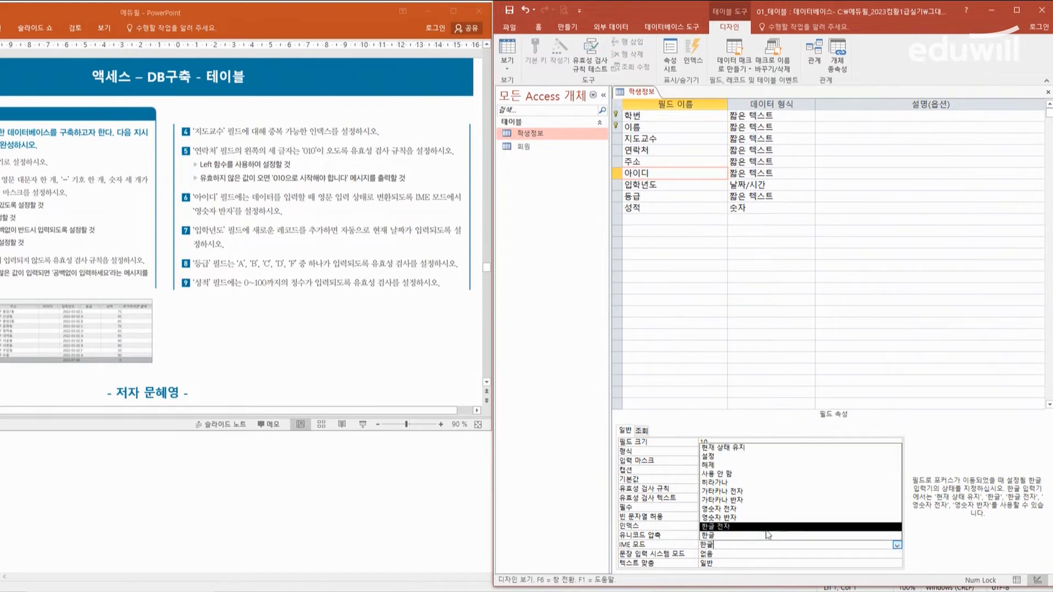
left_click(737, 519)
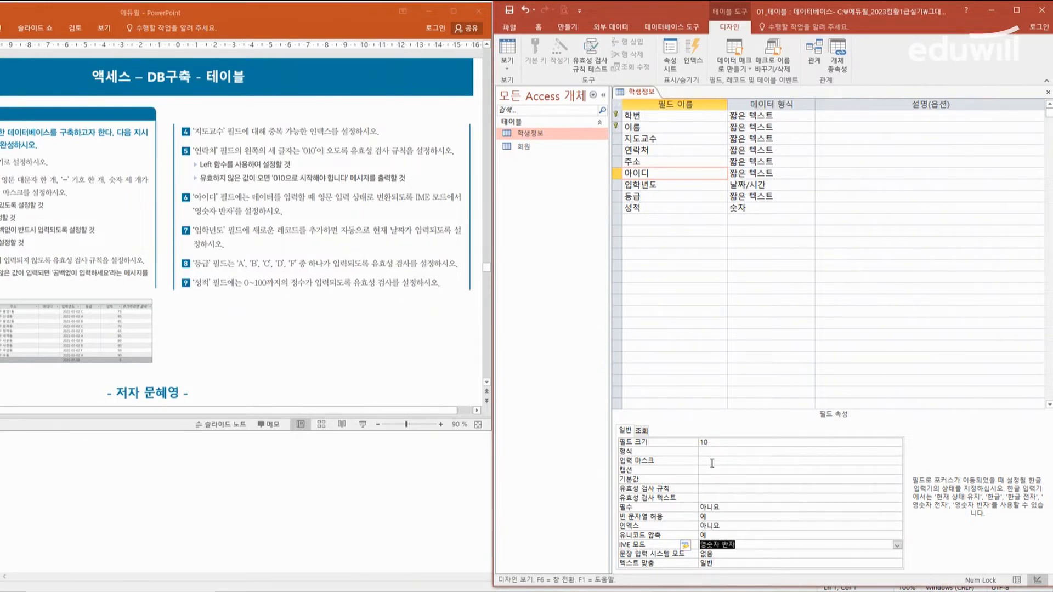
Step: Set the default value (기본값) of the 입학년도 field to =Date()
left_click(672, 186)
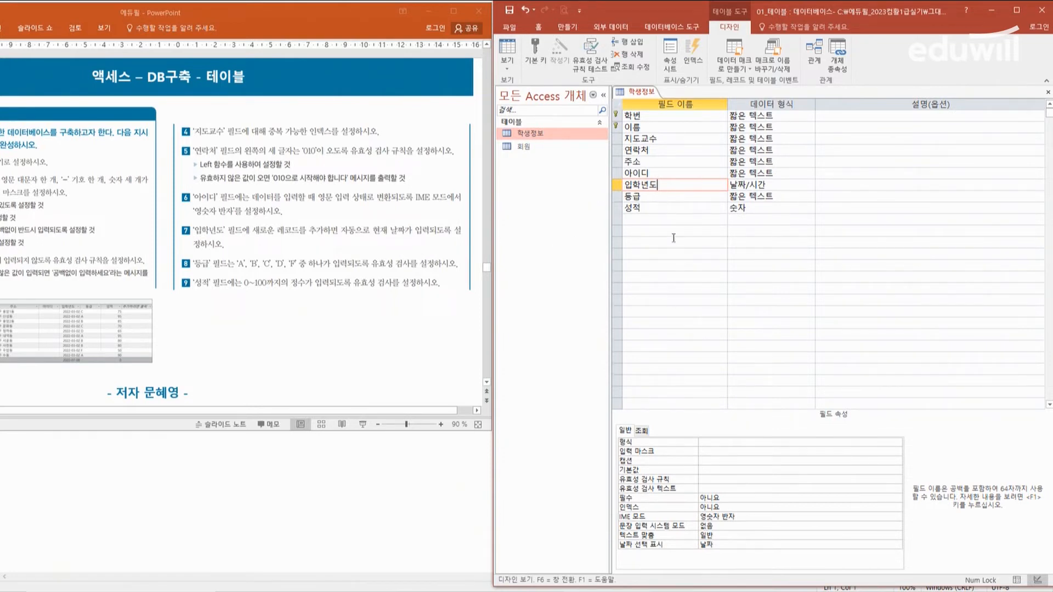
left_click(703, 467)
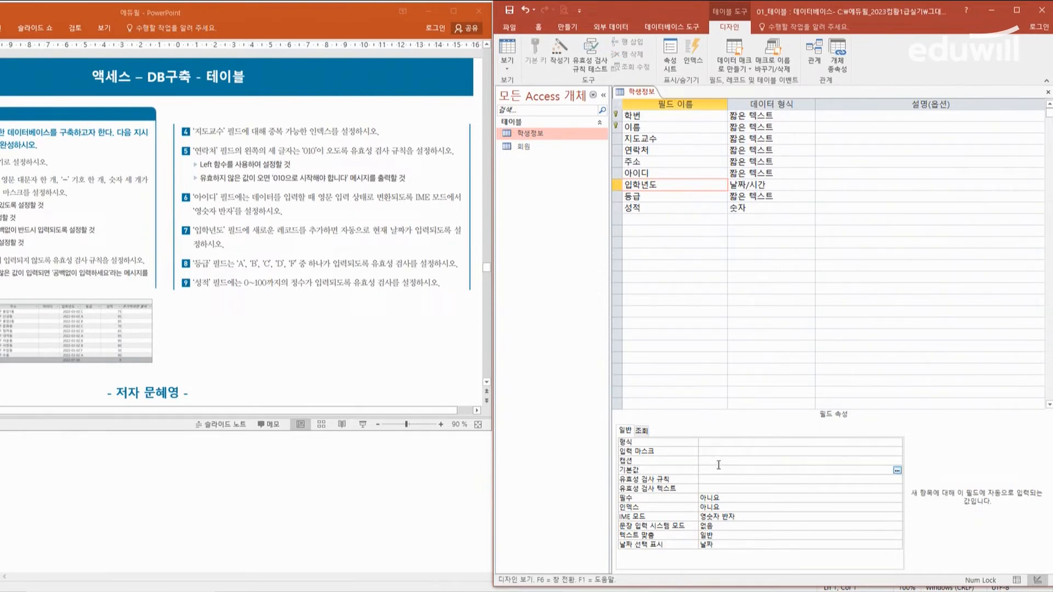
type("=date()")
key("Return")
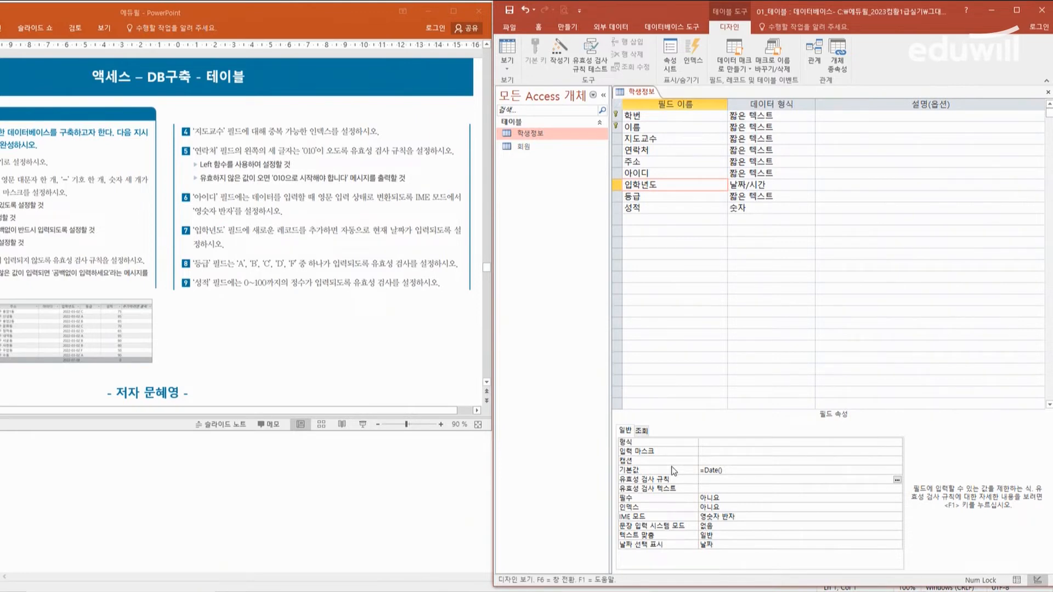
left_click(730, 469)
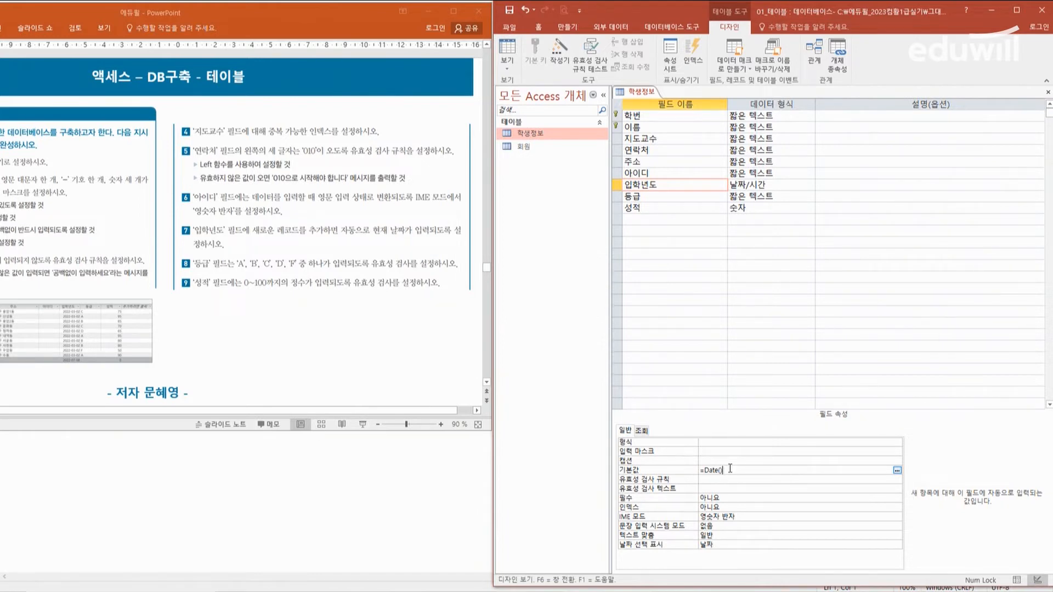
key("ctrl+2")
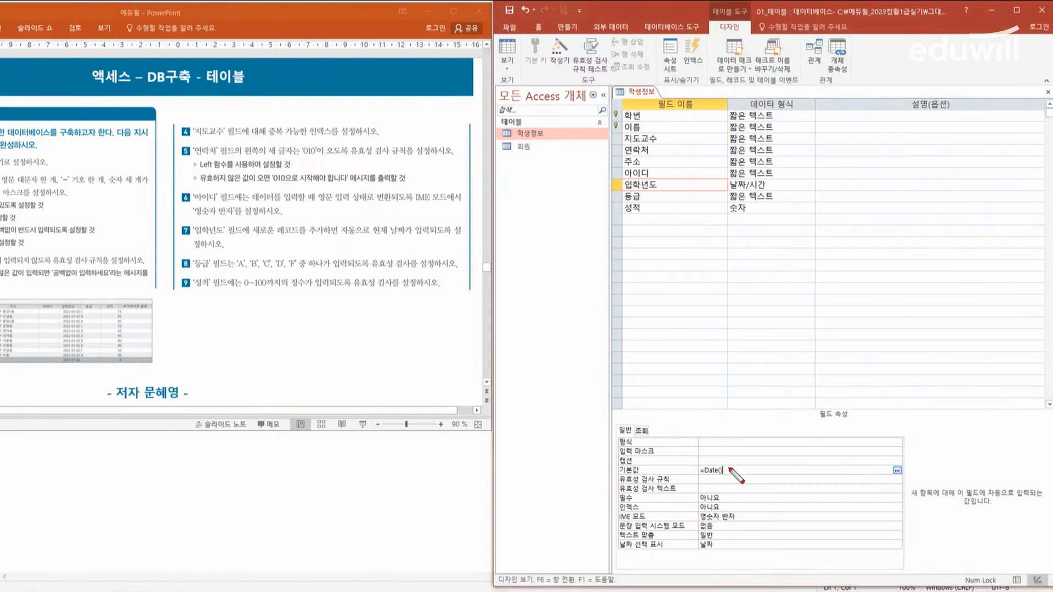
left_click_drag(680, 266, 682, 302)
mouse_move(677, 271)
left_mouse_down()
mouse_move(689, 298)
mouse_move(678, 301)
left_mouse_up()
mouse_move(727, 267)
left_mouse_down()
mouse_move(720, 304)
mouse_move(738, 305)
left_mouse_up()
left_click_drag(720, 293, 790, 269)
mouse_move(769, 273)
left_mouse_down()
mouse_move(769, 305)
mouse_move(818, 299)
mouse_move(812, 284)
left_mouse_up()
left_click_drag(850, 262, 845, 296)
left_click_drag(906, 260, 910, 291)
mouse_move(685, 328)
left_mouse_down()
mouse_move(685, 366)
mouse_move(717, 328)
left_mouse_up()
mouse_move(729, 339)
left_mouse_down()
mouse_move(773, 335)
mouse_move(792, 368)
left_mouse_up()
left_click_drag(836, 327, 844, 363)
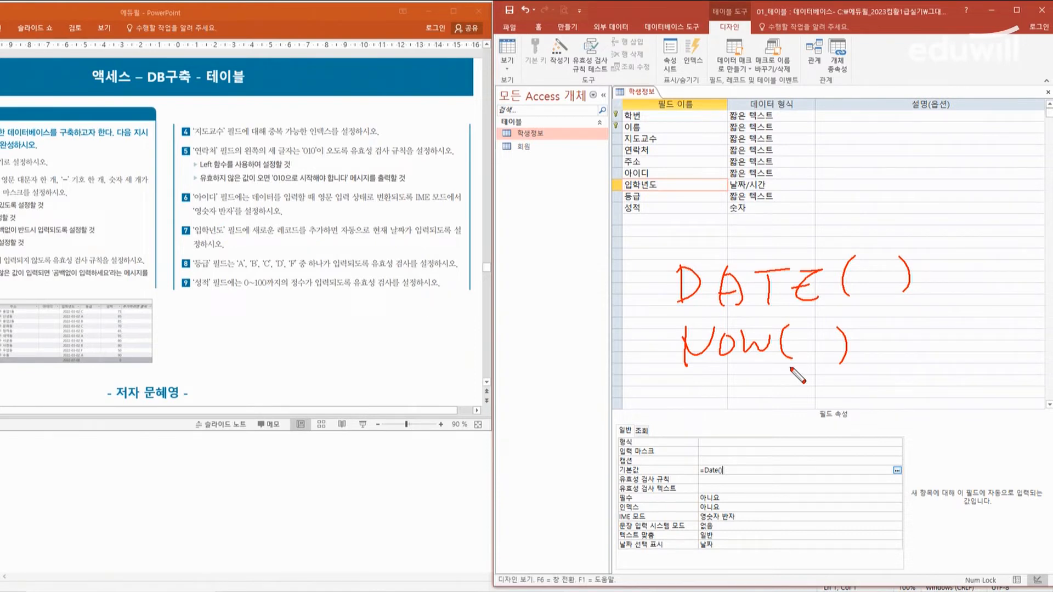
mouse_move(681, 385)
left_mouse_down()
mouse_move(732, 379)
mouse_move(711, 415)
mouse_move(742, 390)
left_mouse_up()
mouse_move(735, 391)
left_mouse_down()
mouse_move(735, 409)
mouse_move(834, 413)
left_mouse_up()
left_click_drag(871, 381, 874, 413)
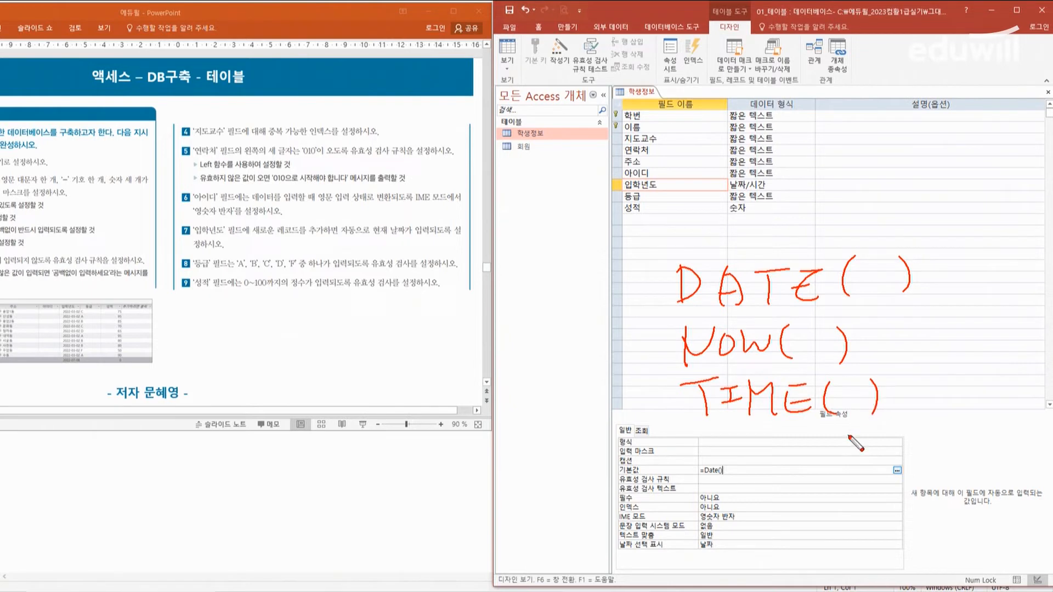
key("Escape")
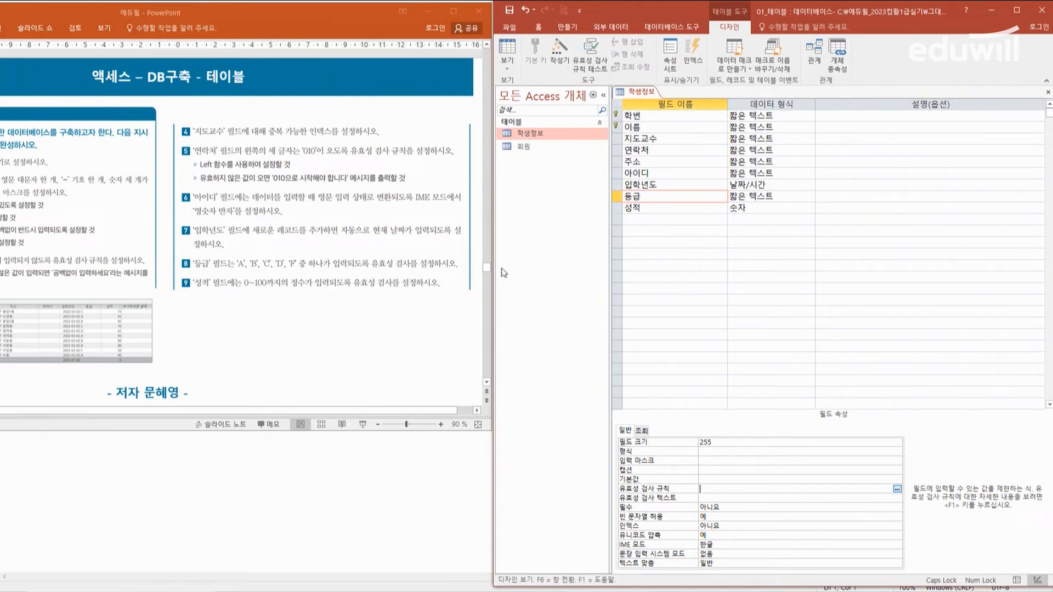
Step: Set the validation rule of the 등급 field to In ("A","B","C","D","F")
left_click(686, 195)
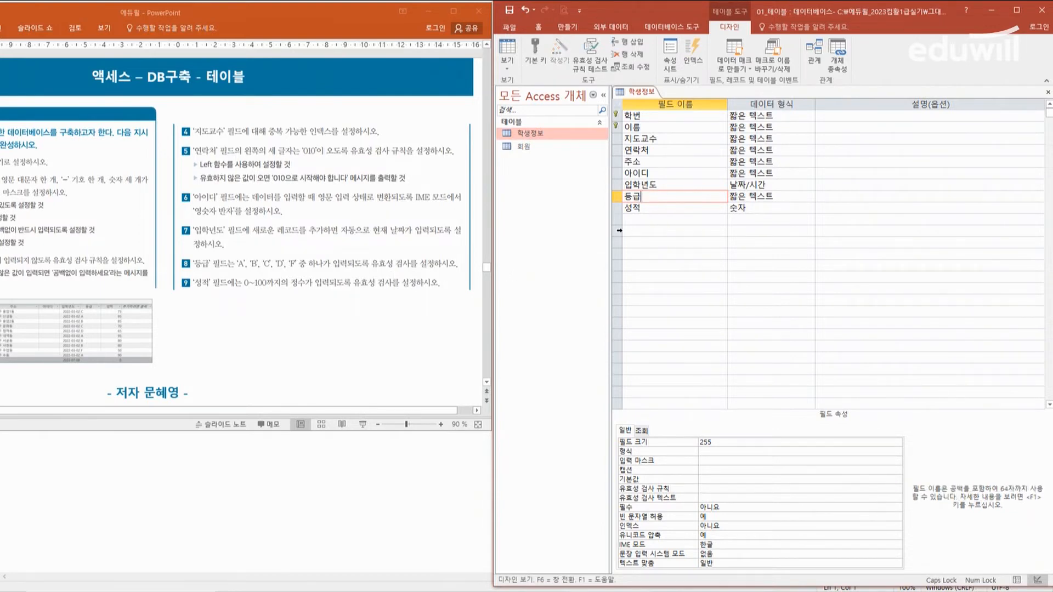
left_click(715, 488)
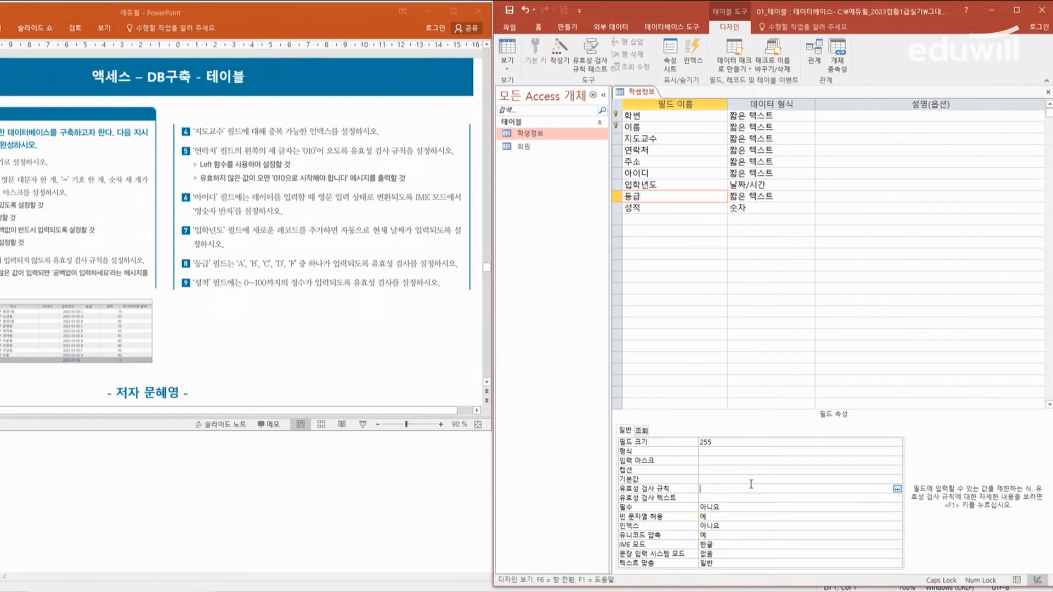
type("IN")
type("(\"A\",\"B\",\"C\",\"D\",\"F")
key("Return")
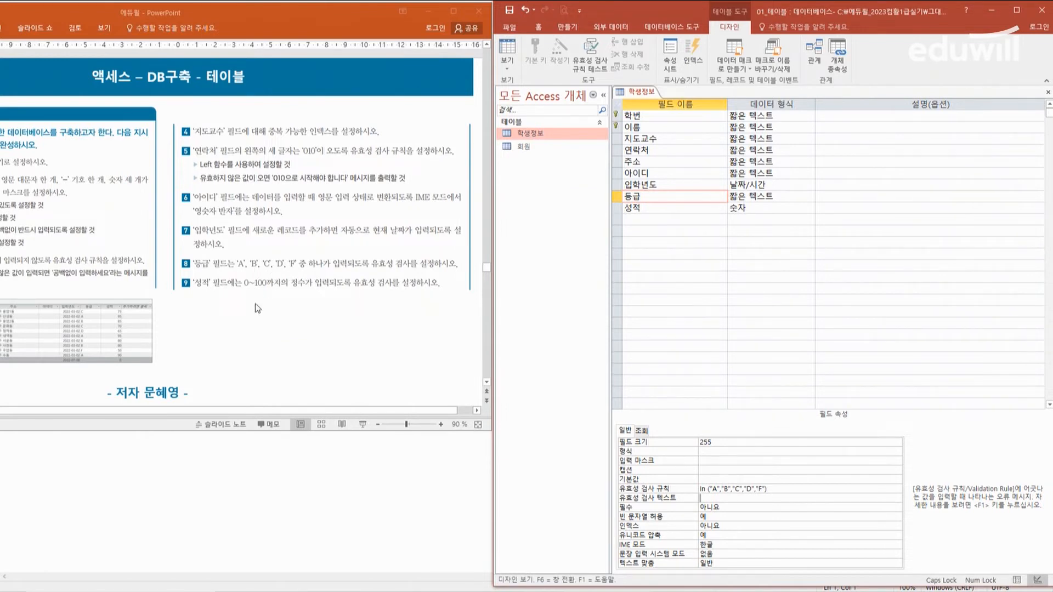
Step: Enter BETWEEN O AND 100, with the letter O, as the validation rule of the 성적 field
left_click(671, 209)
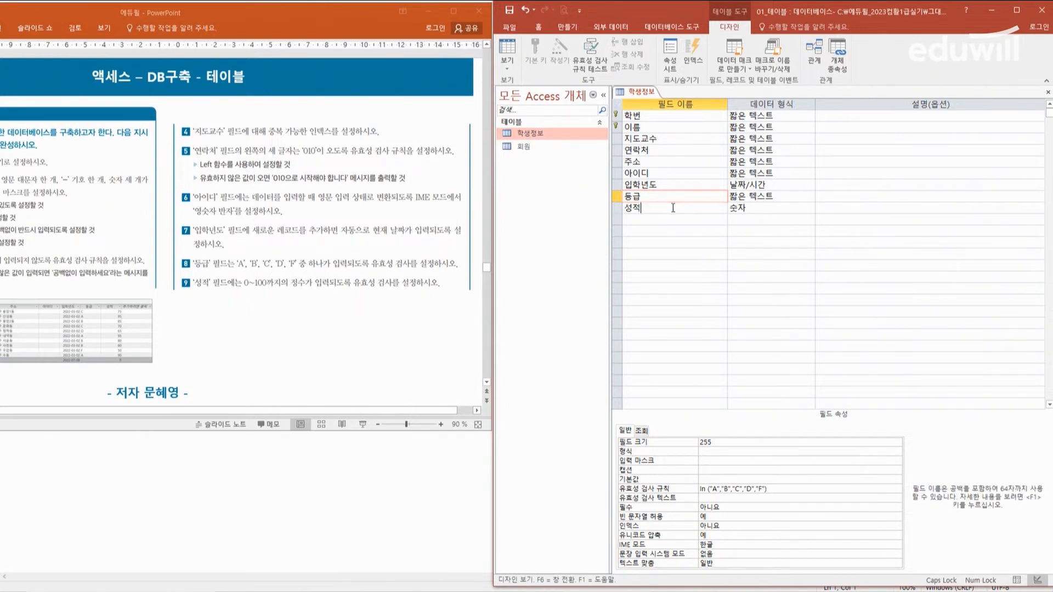
left_click(724, 497)
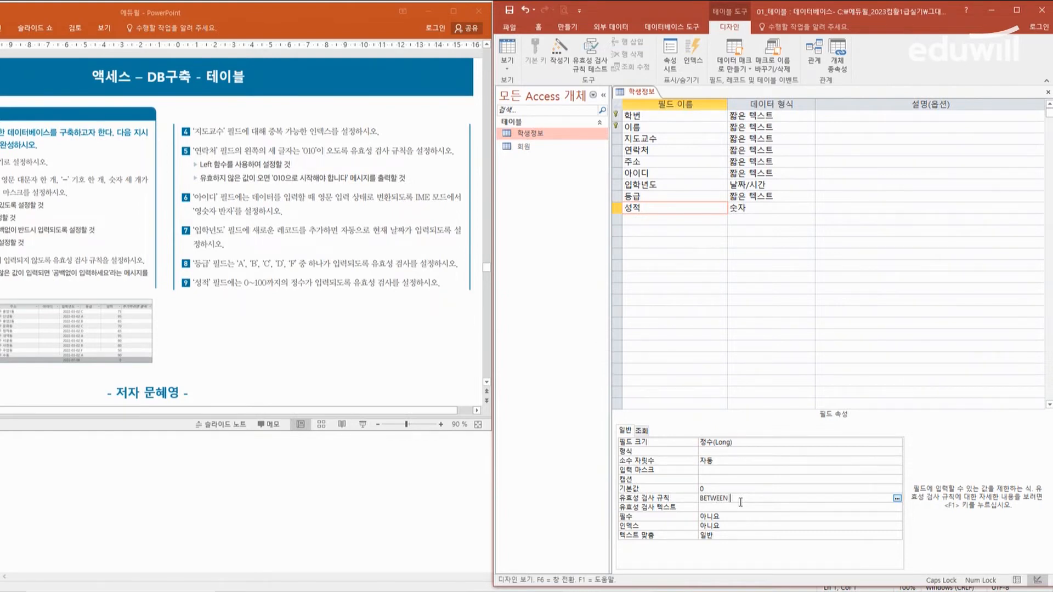
type("BETWEEN O AND 100")
Step: Try to close the 학생정보 table design with its changes saved and existing data tested, and dismiss the error dialogs
left_click(1046, 93)
left_click(465, 333)
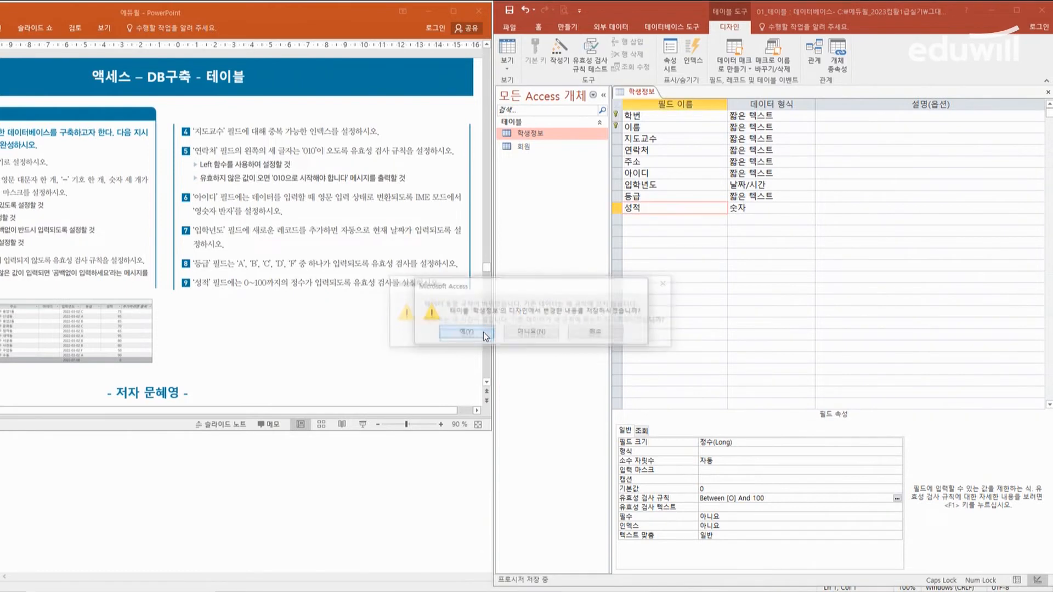
left_click(465, 337)
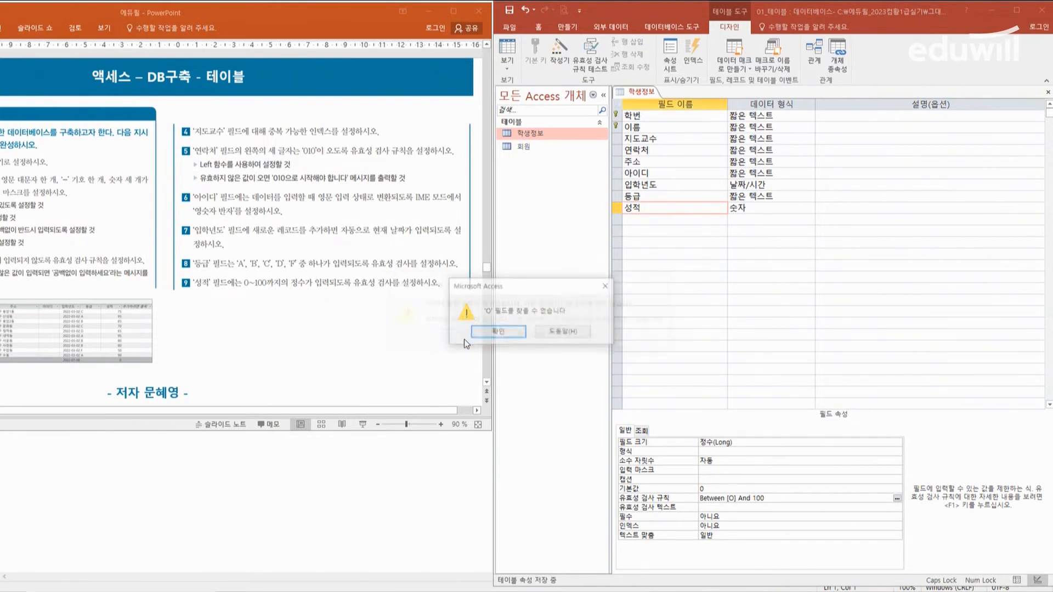
left_click(511, 336)
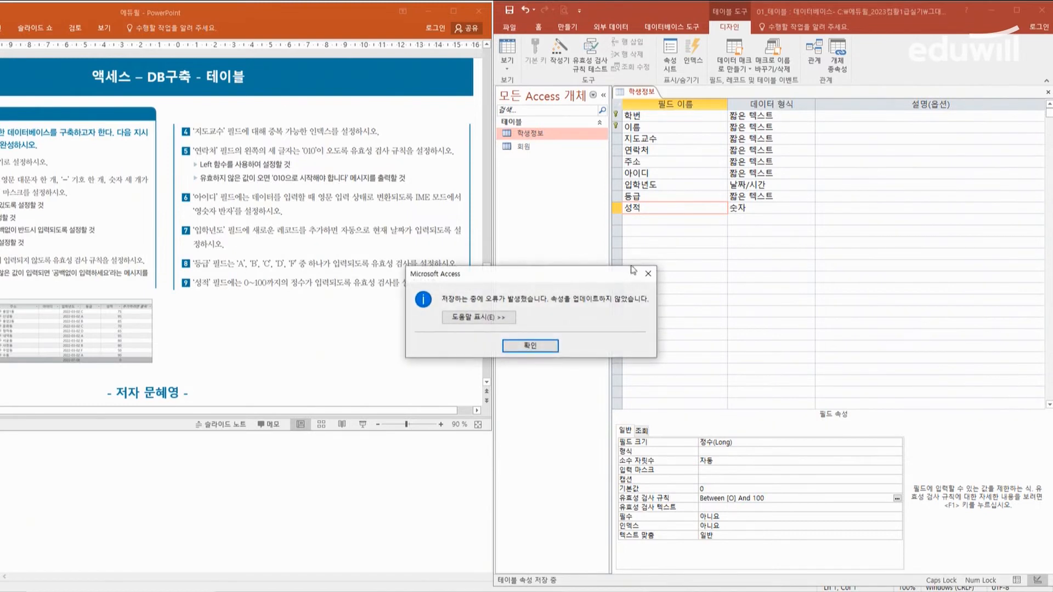
left_click(647, 274)
Step: Correct the validation rule of the 성적 field to Between 0 And 100, using the digit 0
left_click(731, 499)
key("BackSpace")
key("Delete")
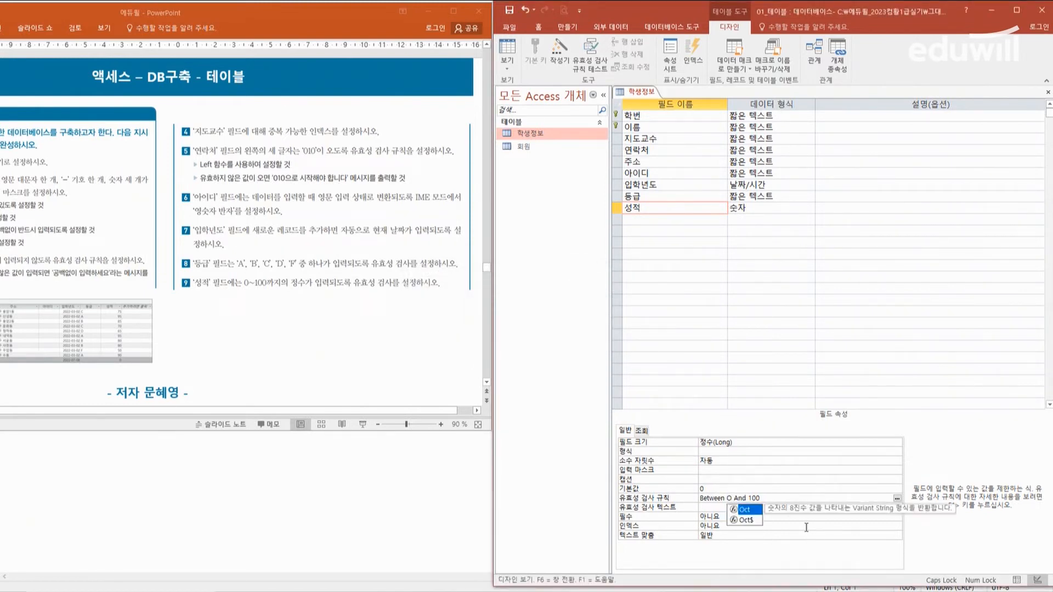
key("BackSpace")
type("0")
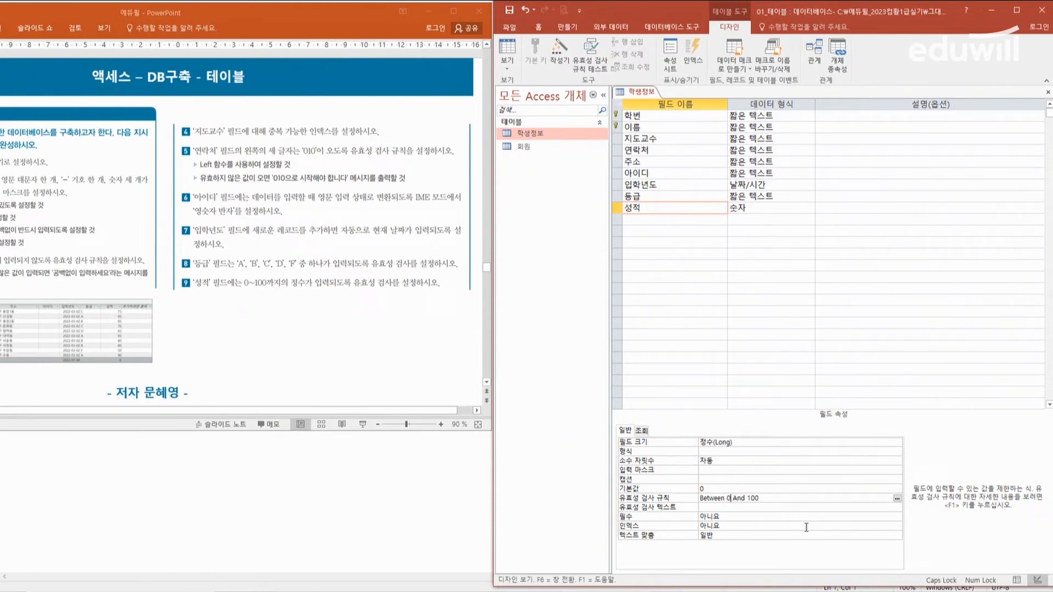
key("Return")
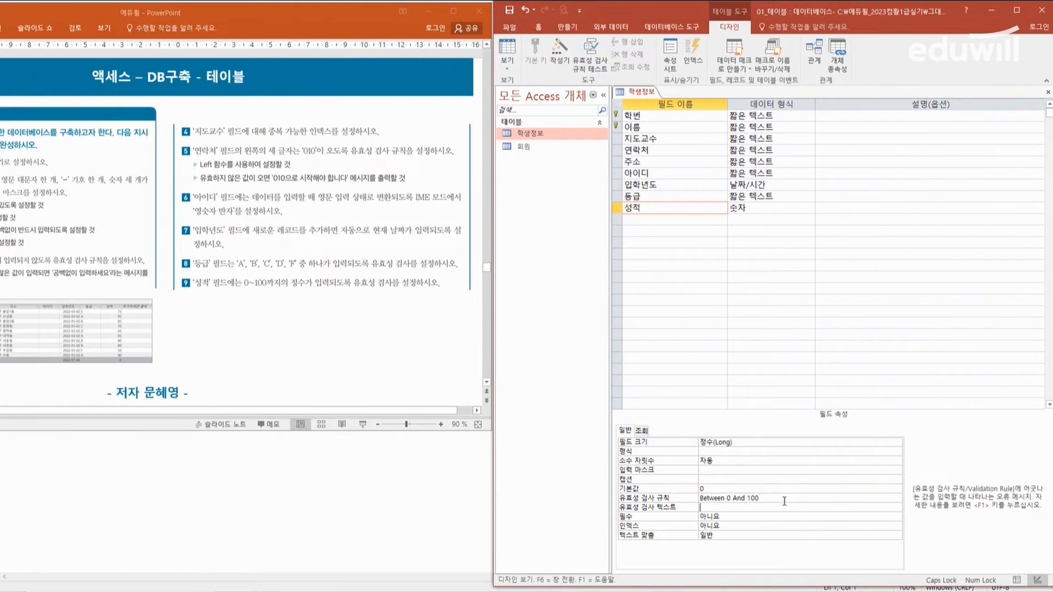
Step: Save and close the 학생정보 design, testing existing data against the new rules, and reopen the table in datasheet view
left_click(1045, 93)
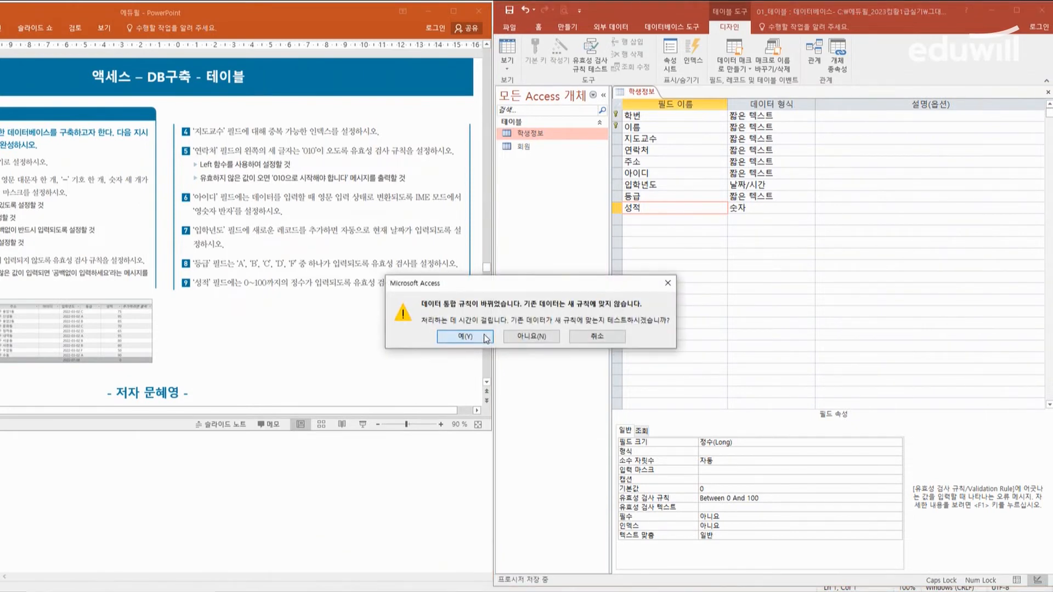
left_click(484, 335)
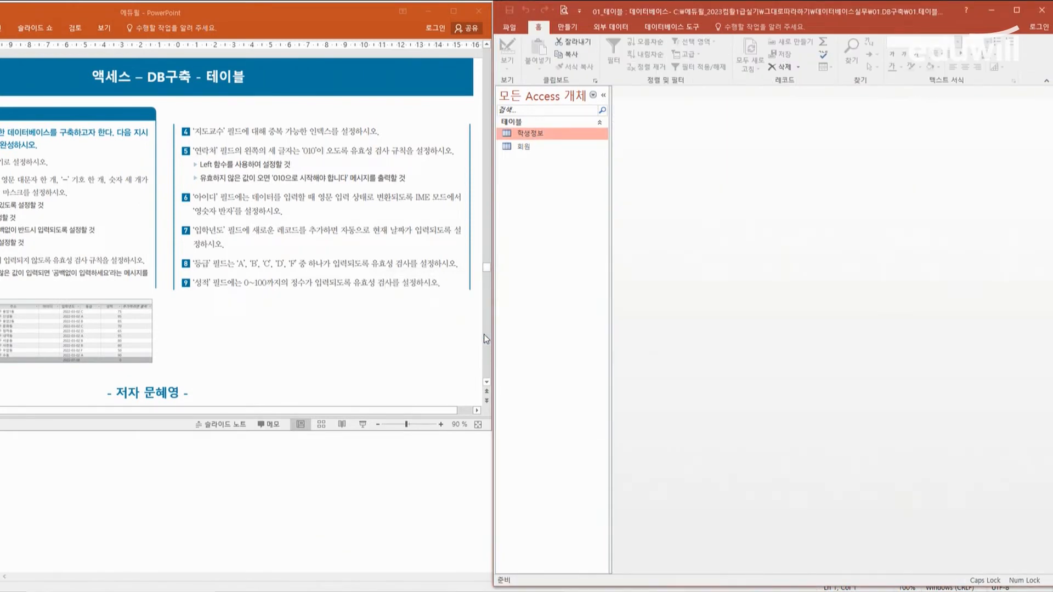
double_click(531, 134)
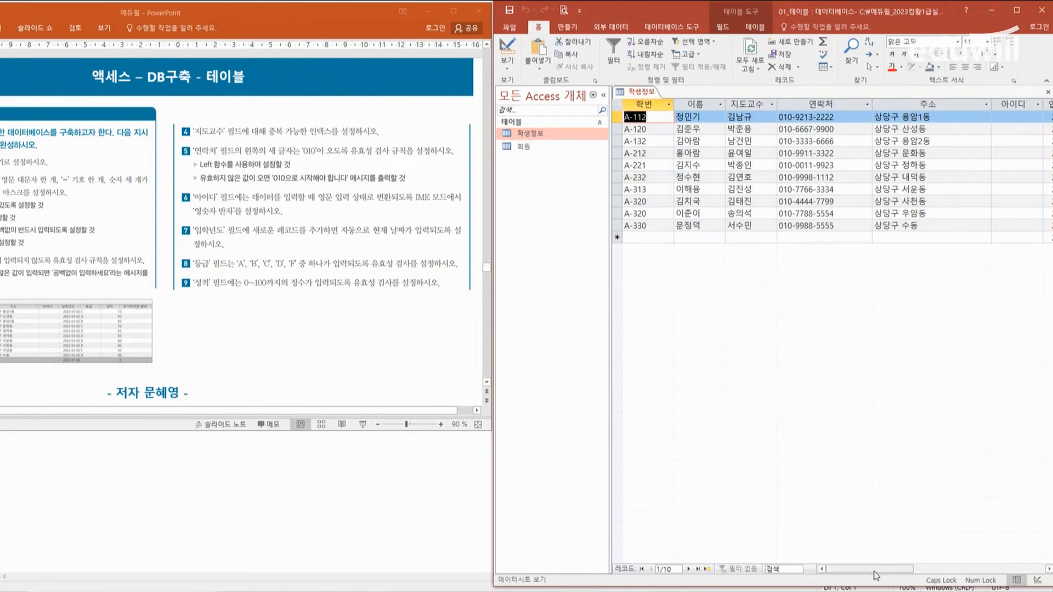
Step: Rearrange the PowerPoint and Access windows to compare the slide's instructions with the 연락처 and 아이디 columns of the 학생정보 datasheet
left_click_drag(101, 12, 215, 15)
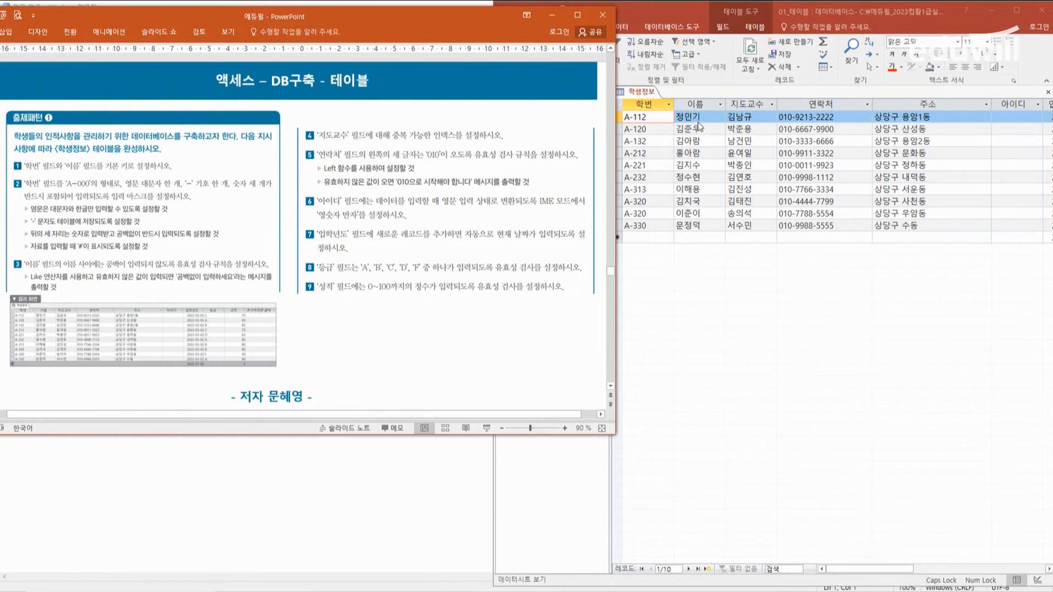
left_click(841, 118)
left_click(443, 318)
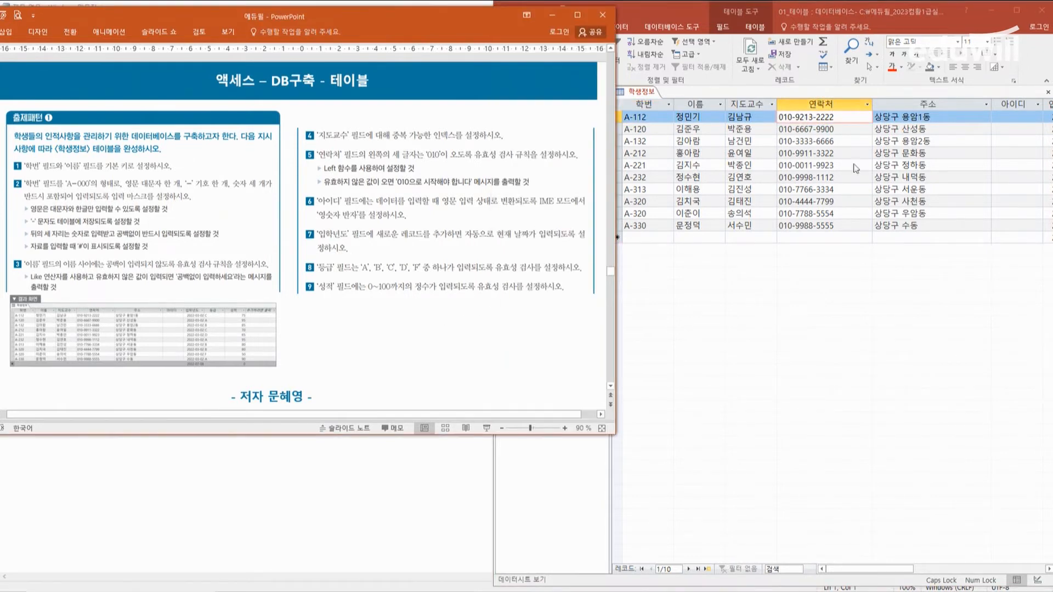
left_click(1023, 118)
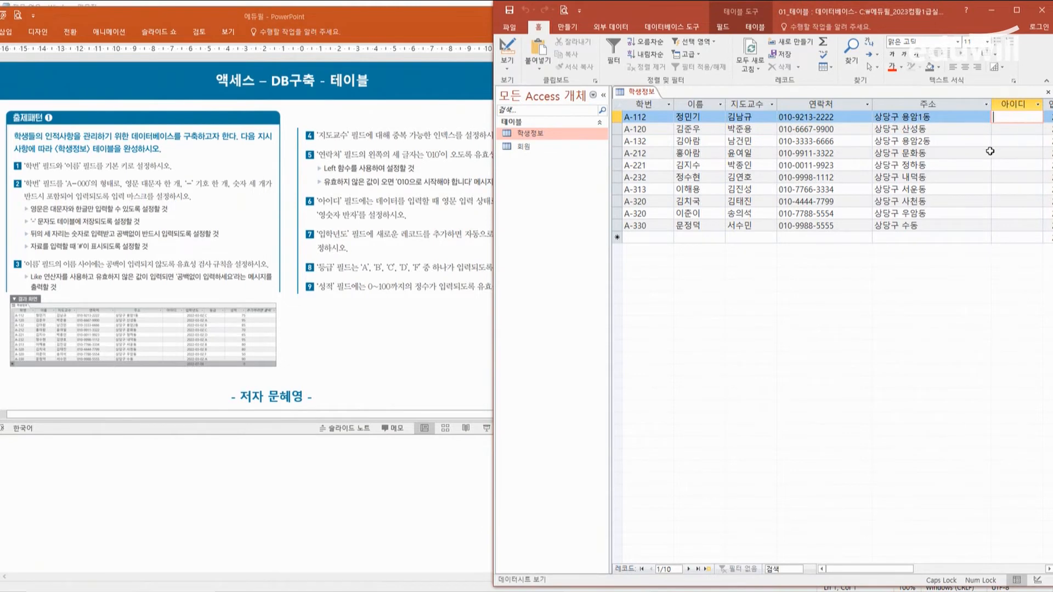
left_click_drag(940, 11, 860, 11)
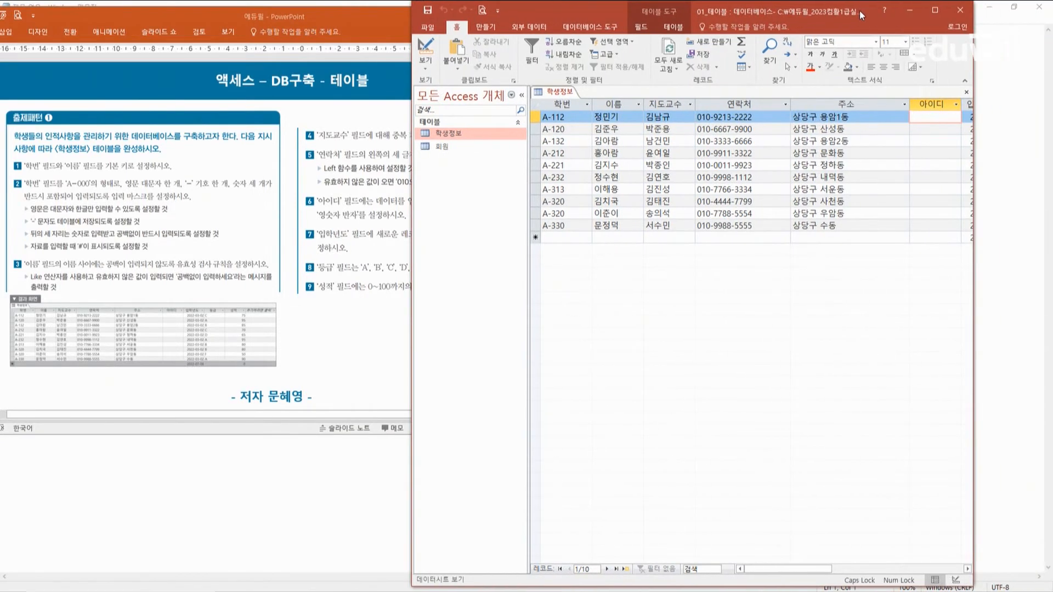
Step: Compare the slide's instructions with the 입학년도, 등급 and 성적 columns of the 학생정보 datasheet, arranging both windows for viewing
left_click_drag(798, 569, 868, 570)
left_click(330, 21)
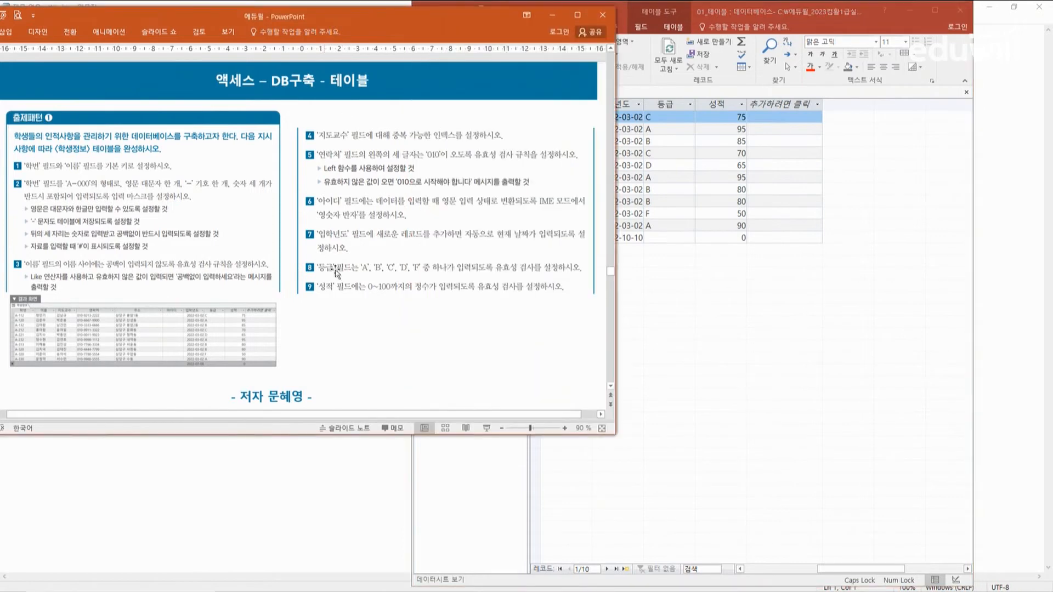
left_click(685, 304)
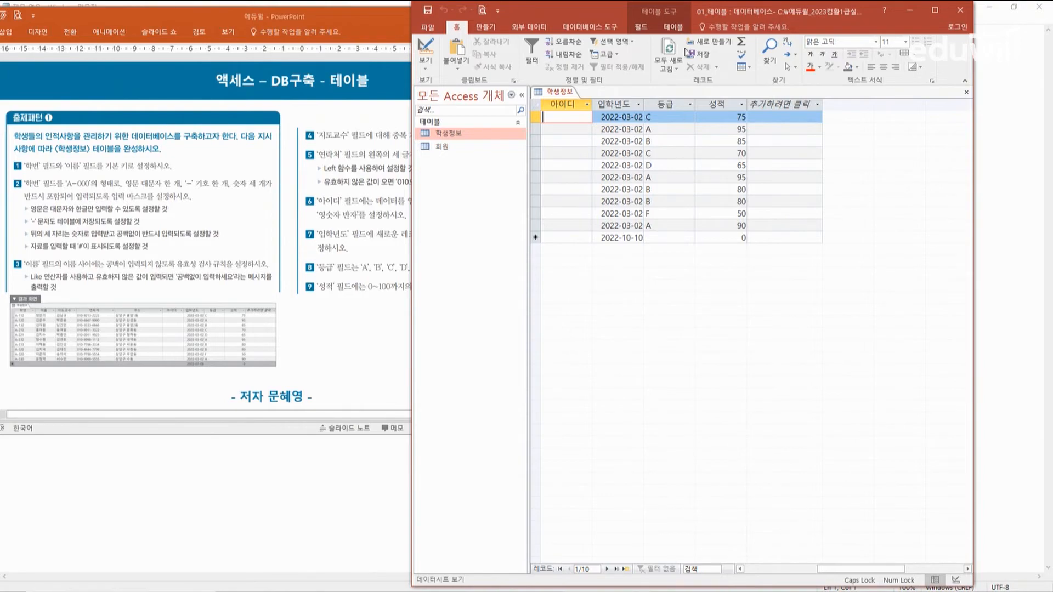
left_click_drag(710, 11, 781, 11)
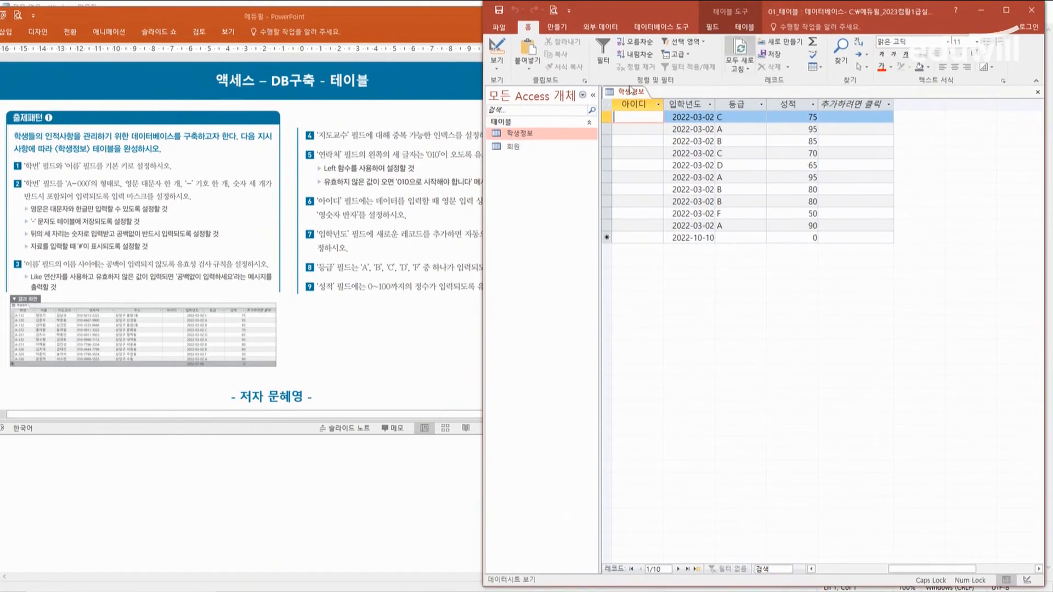
left_click(310, 17)
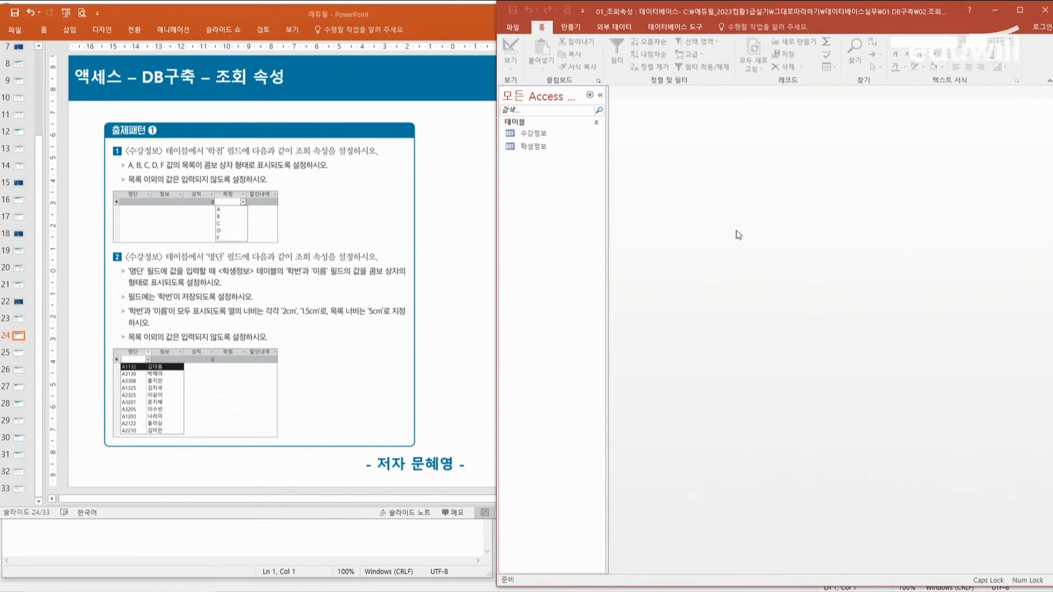
Step: Open the 수강정보 table and switch it to design view
left_click(537, 134)
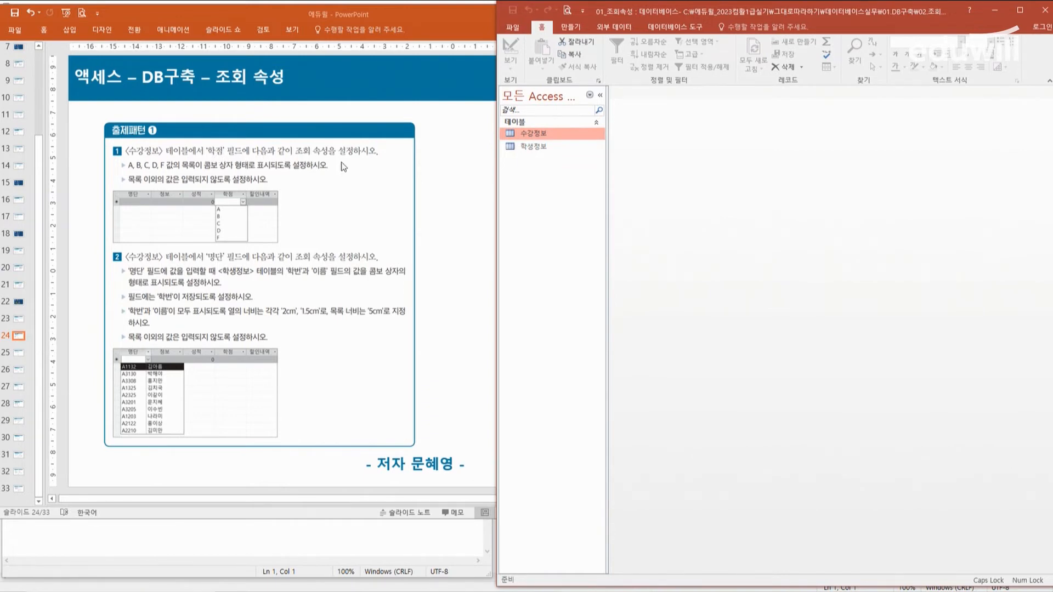
double_click(538, 132)
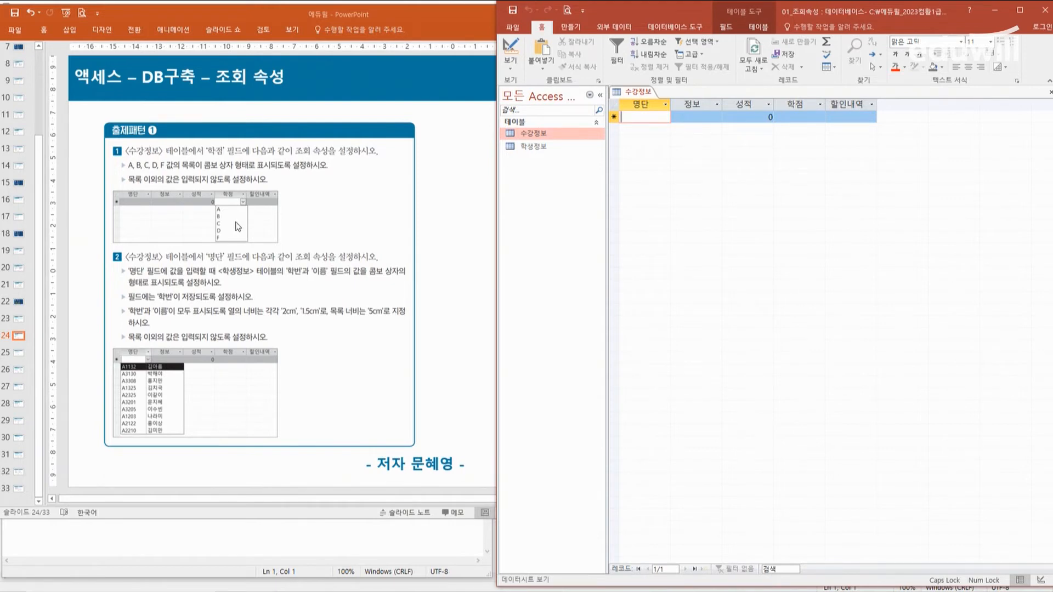
right_click(546, 137)
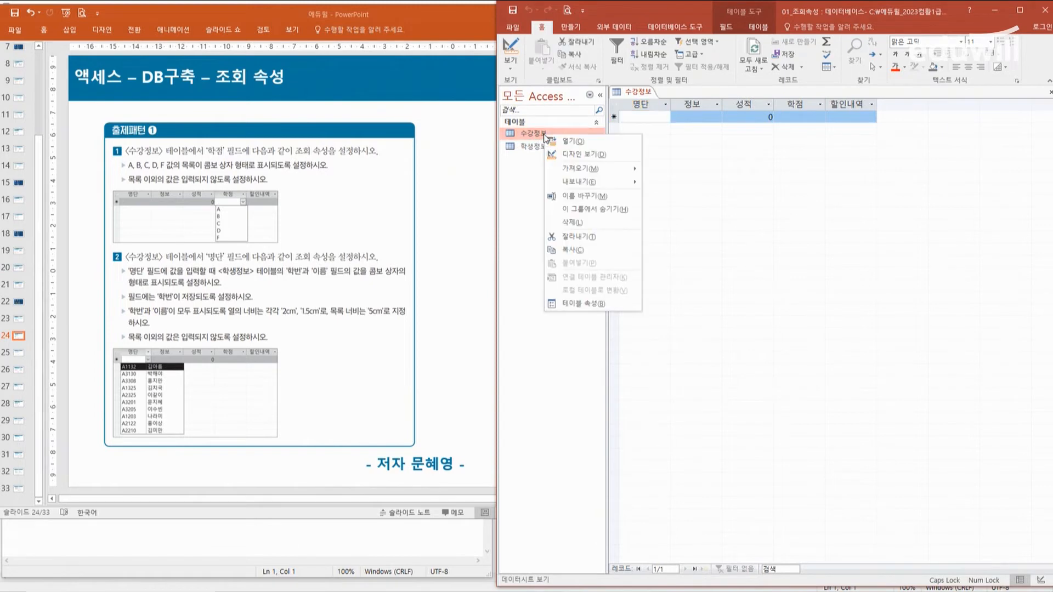
left_click(591, 156)
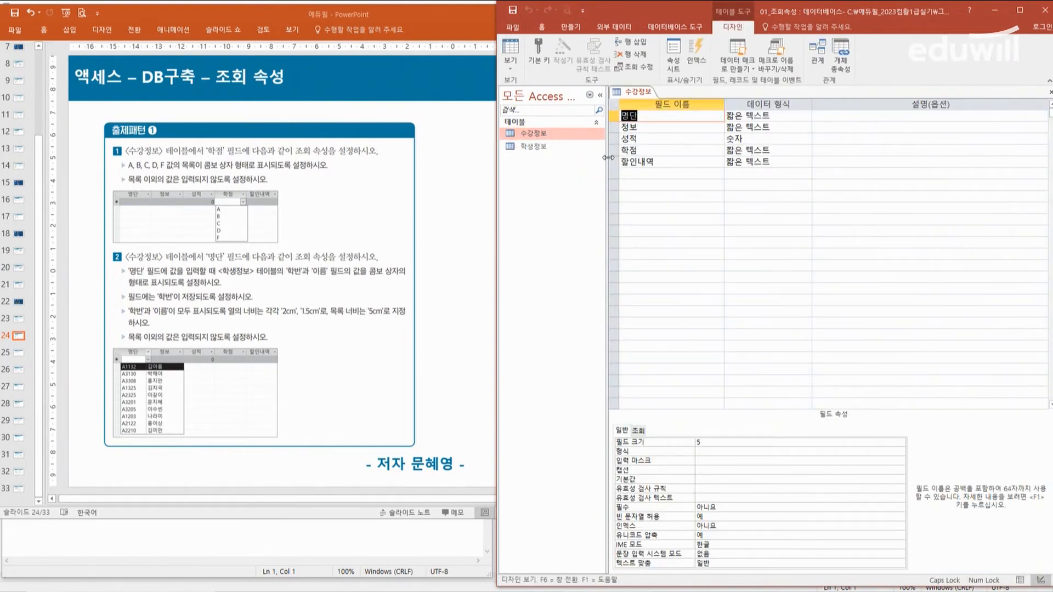
Step: Set the display control of the 학점 field to 콤보 상자 in its lookup properties
left_click(652, 150)
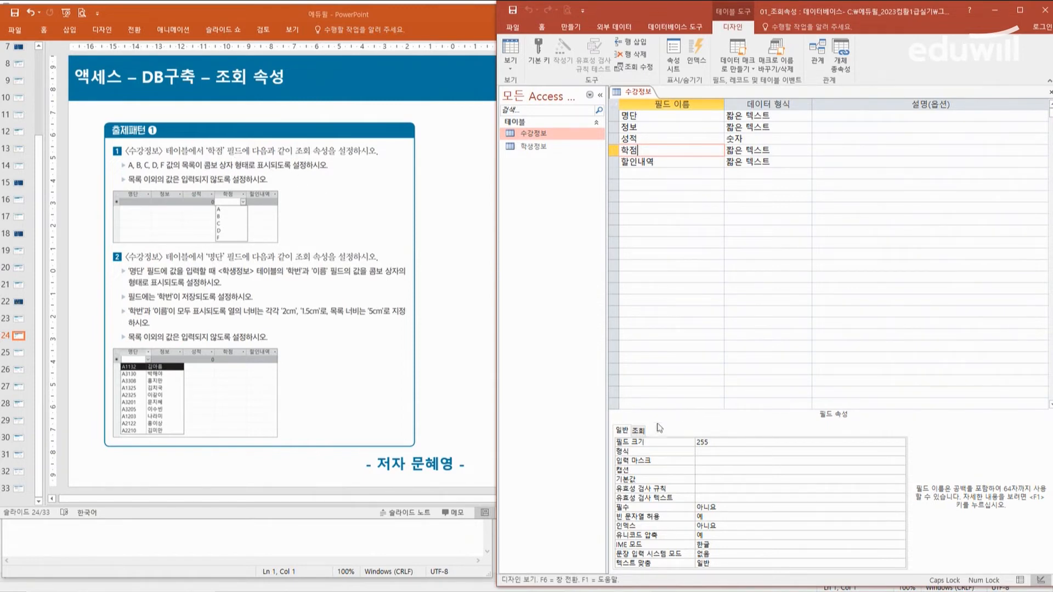
left_click(638, 430)
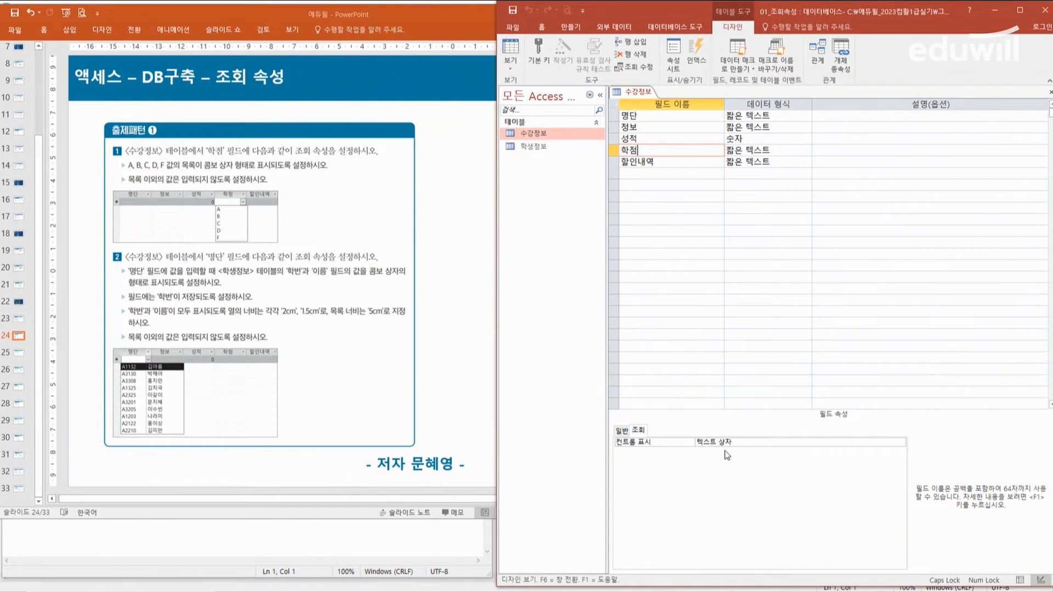
left_click(899, 441)
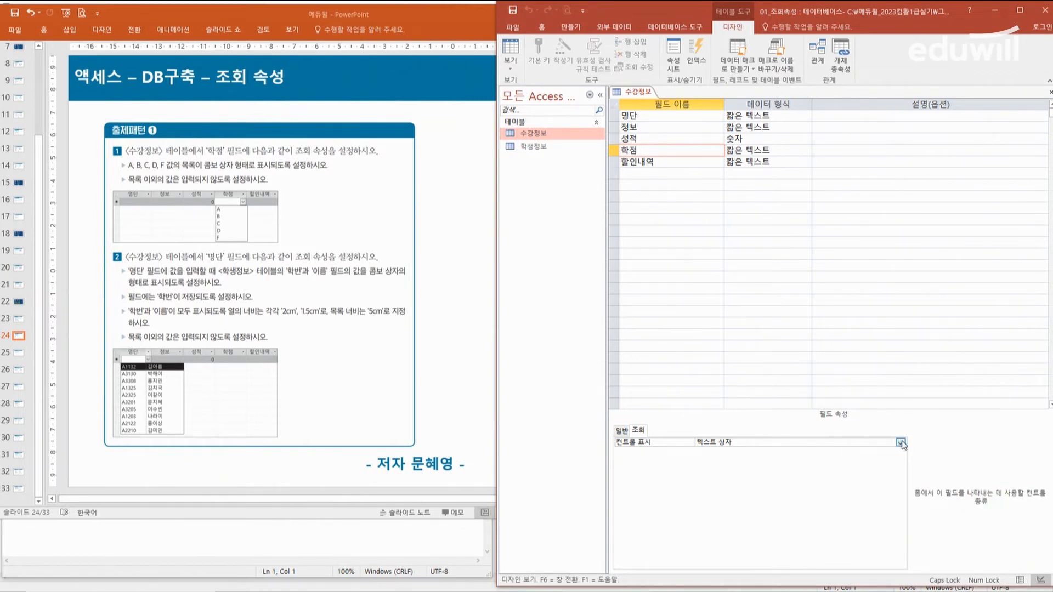
left_click(900, 443)
left_click(720, 469)
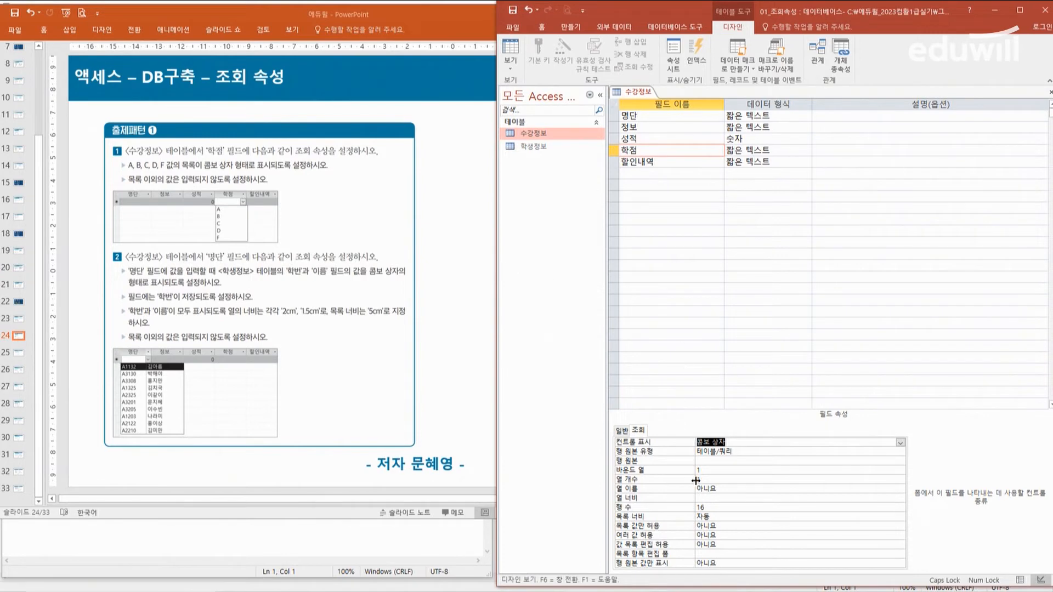
Step: Set the 학점 field's row source type to 값 목록 with A, B, C, D and F as the row source
left_click(775, 452)
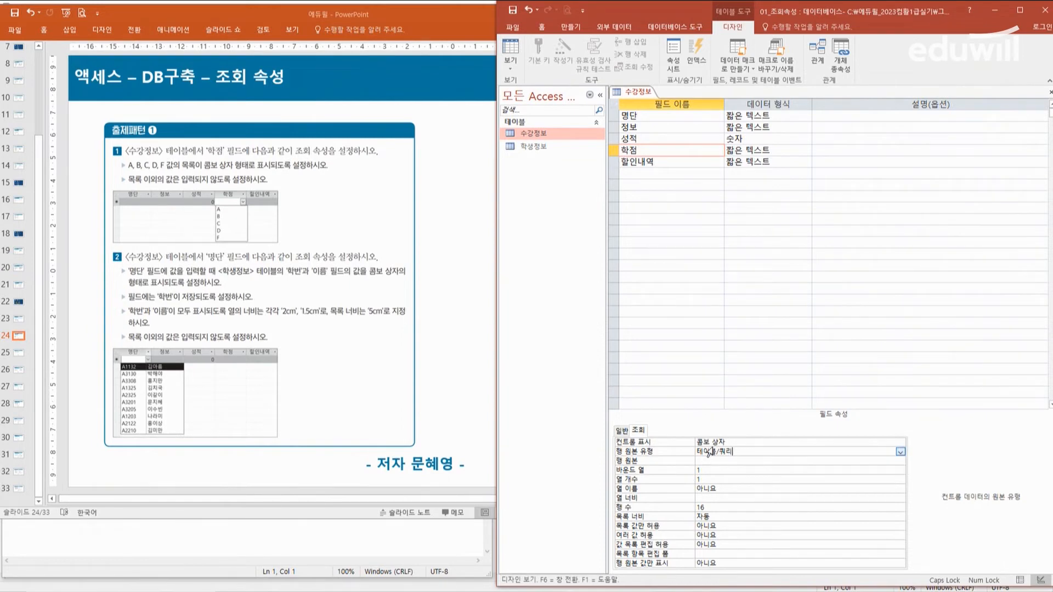
left_click(899, 452)
left_click(725, 468)
left_click(709, 461)
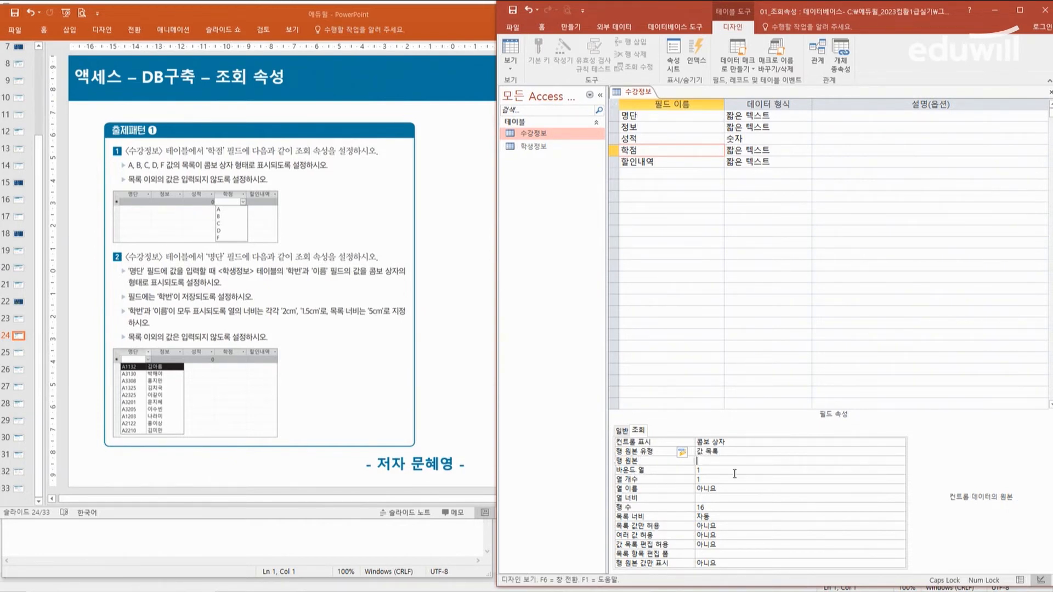
type("ㅁ")
type(",B,C,D,F")
key("Return")
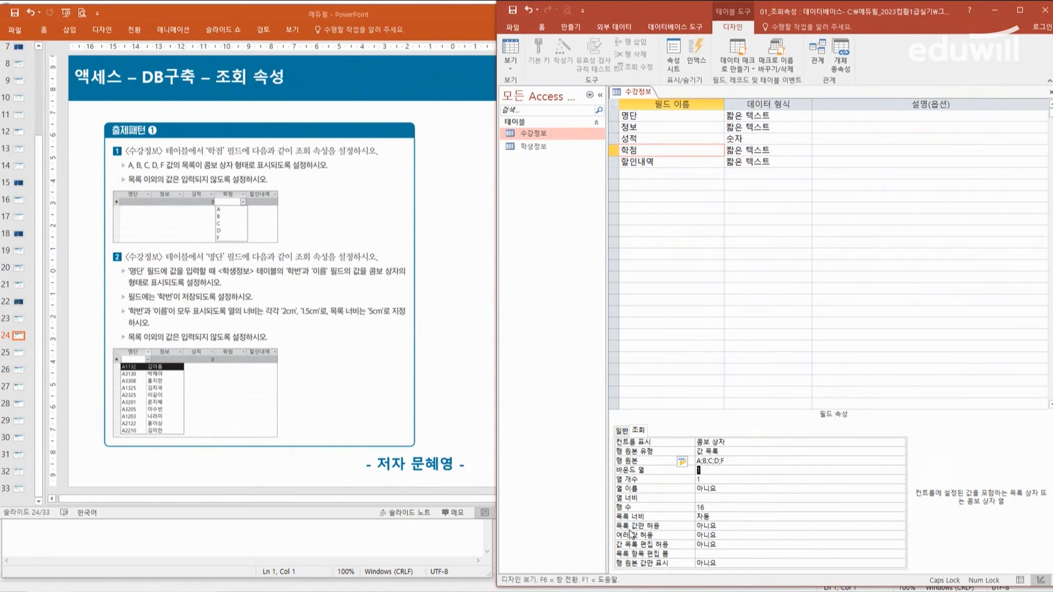
Step: Limit the 학점 field to listed values by setting 목록 값만 허용 to 예
left_click(756, 527)
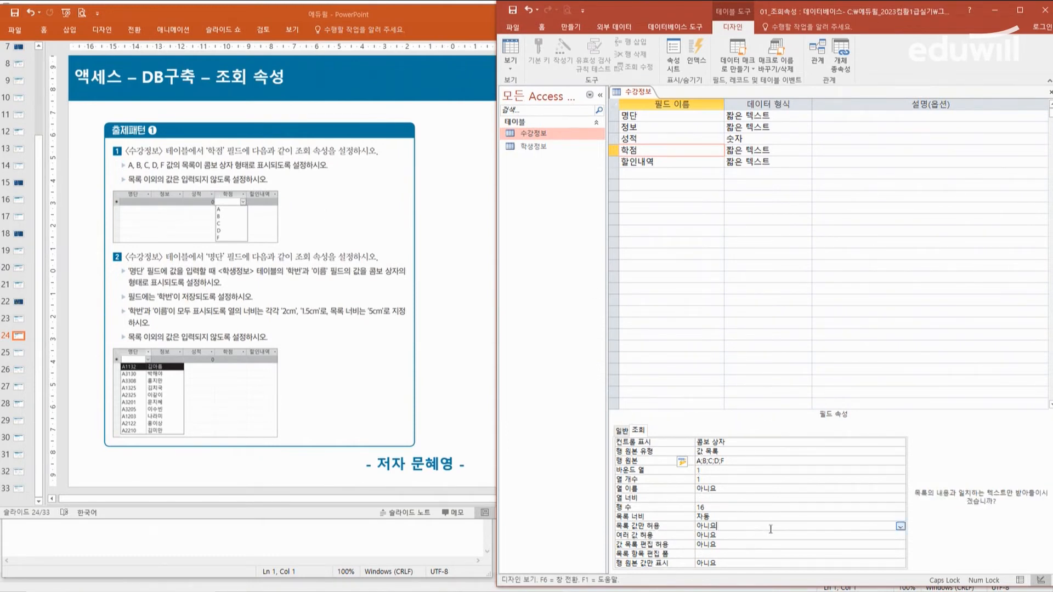
left_click(900, 526)
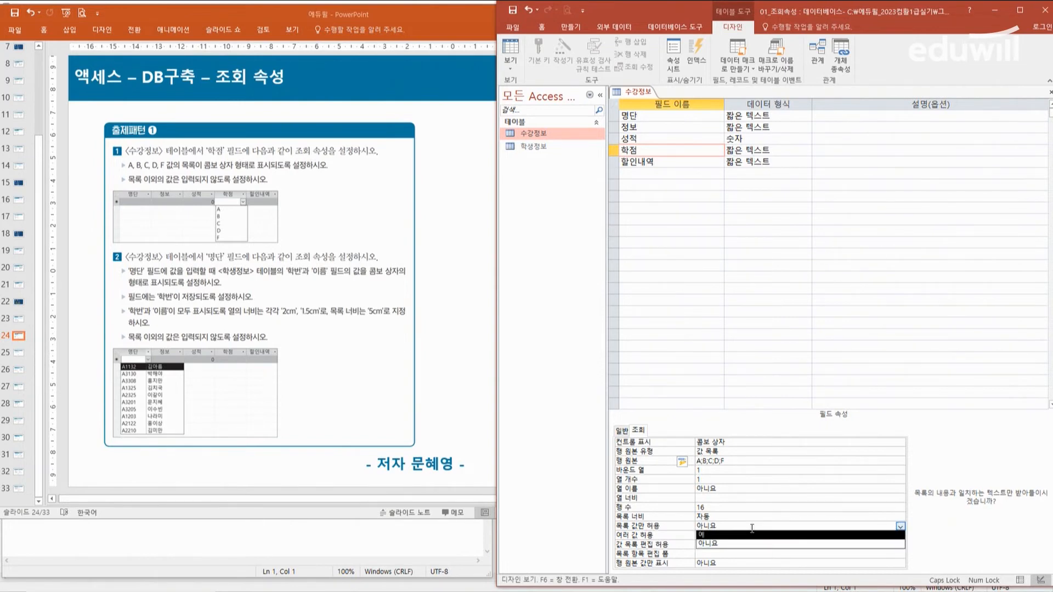
left_click(713, 534)
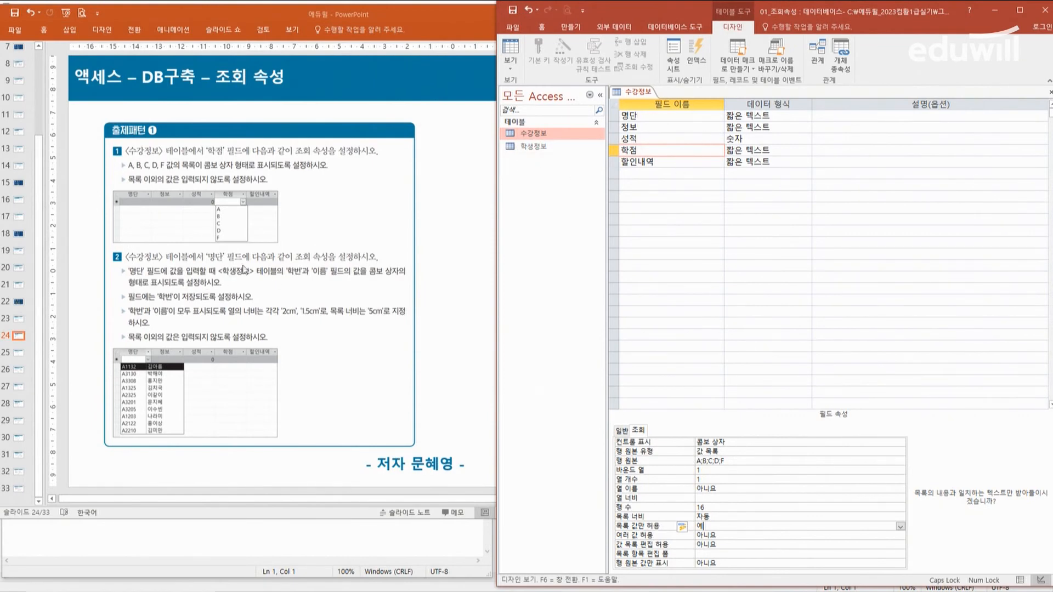
Step: Set the display control of the 명단 field to 콤보 상자
left_click(687, 116)
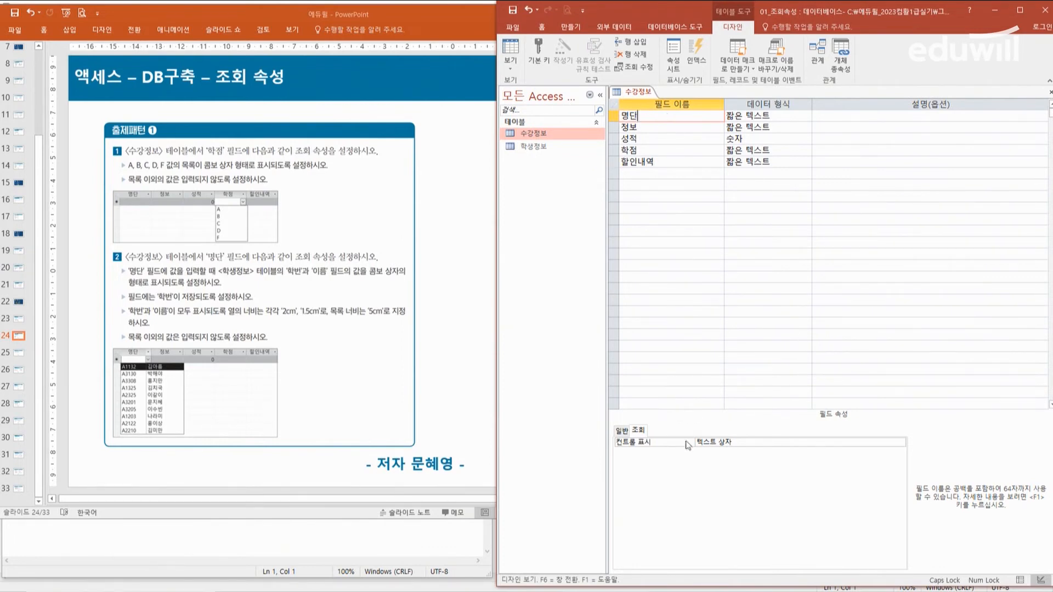
left_click(762, 441)
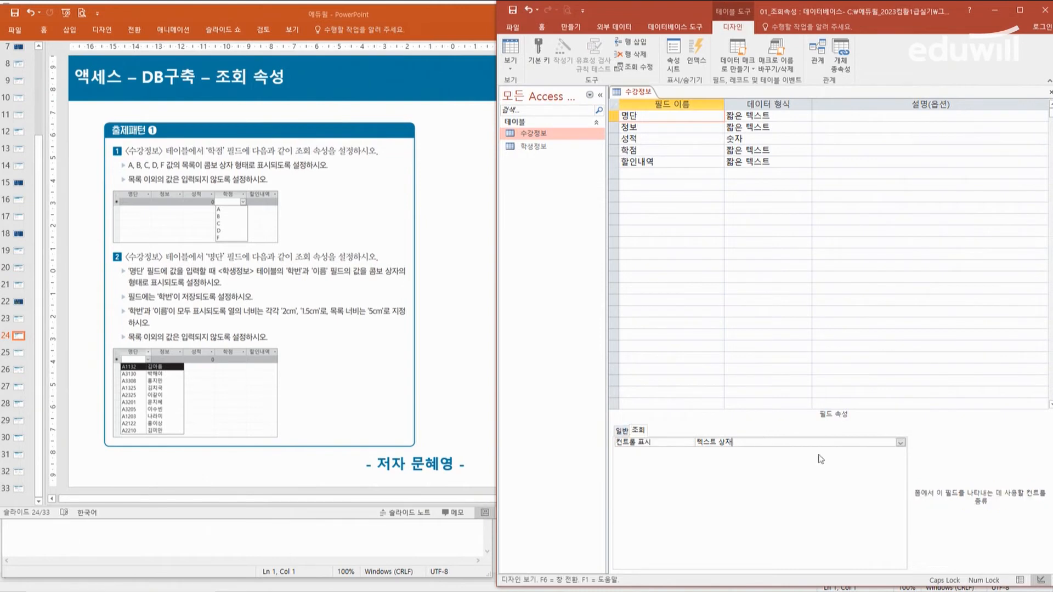
left_click(900, 441)
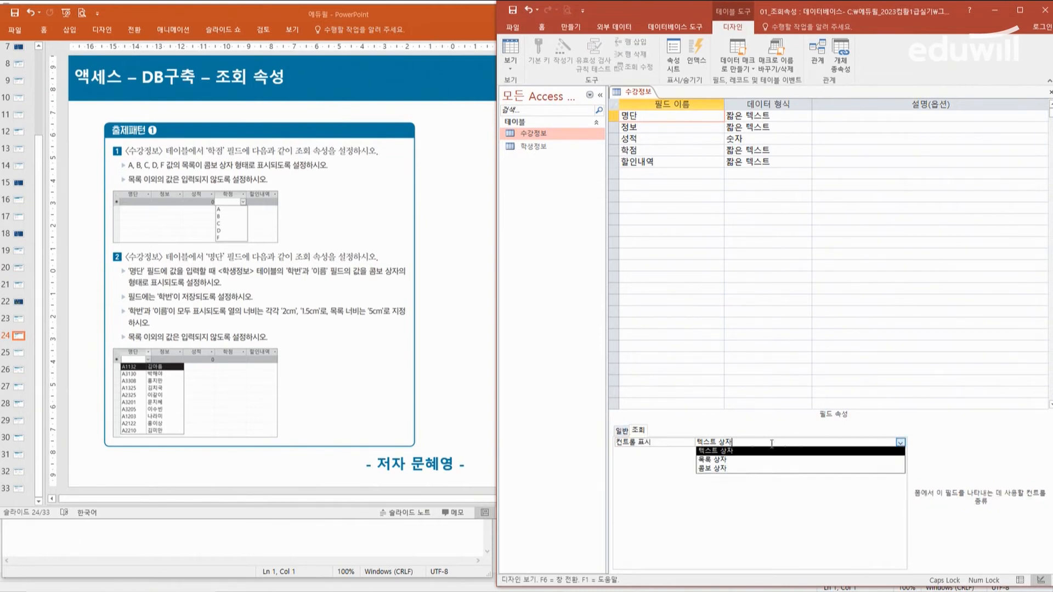
left_click(712, 469)
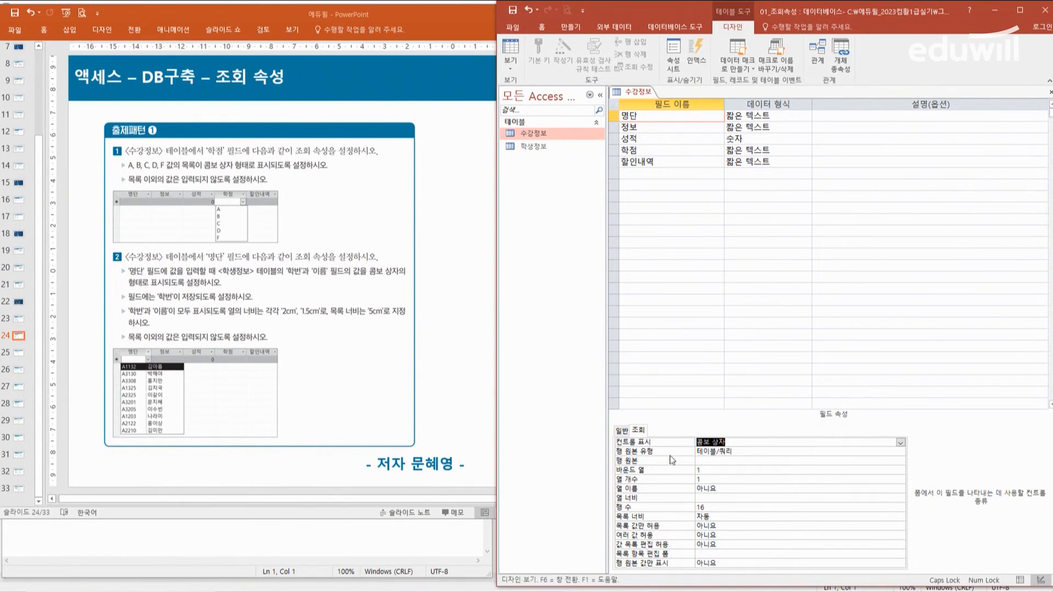
Step: Open the query builder for the 명단 field's row source, add the 학생정보 table and enlarge its field list
left_click(716, 463)
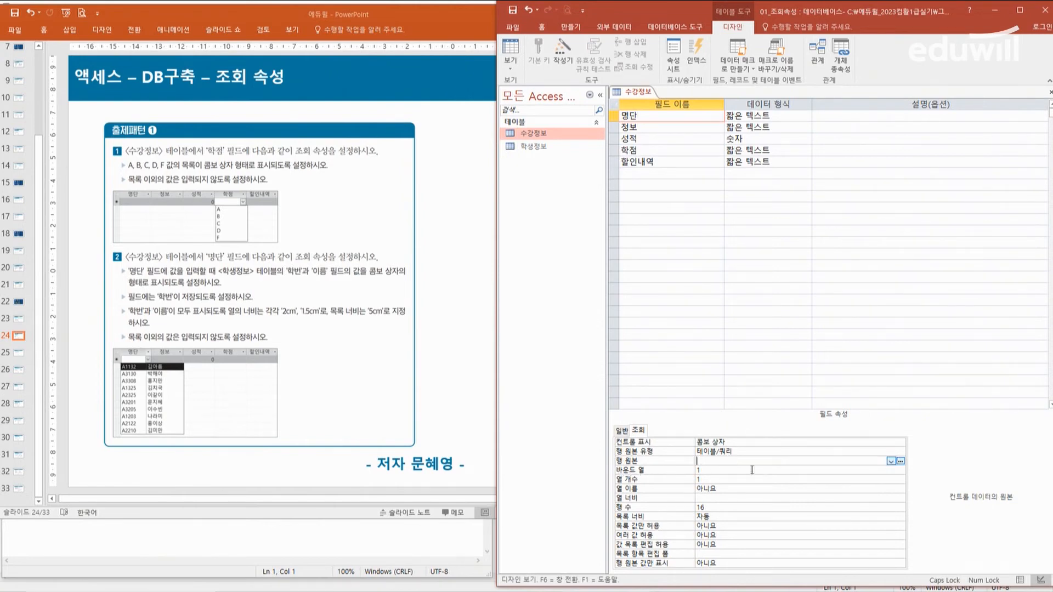
left_click(900, 463)
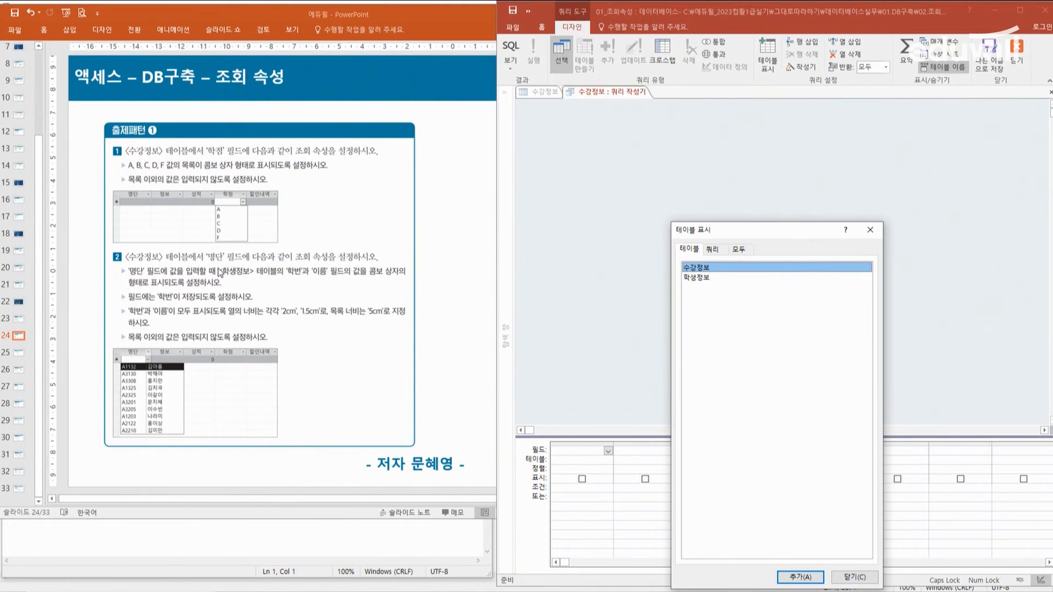
double_click(700, 278)
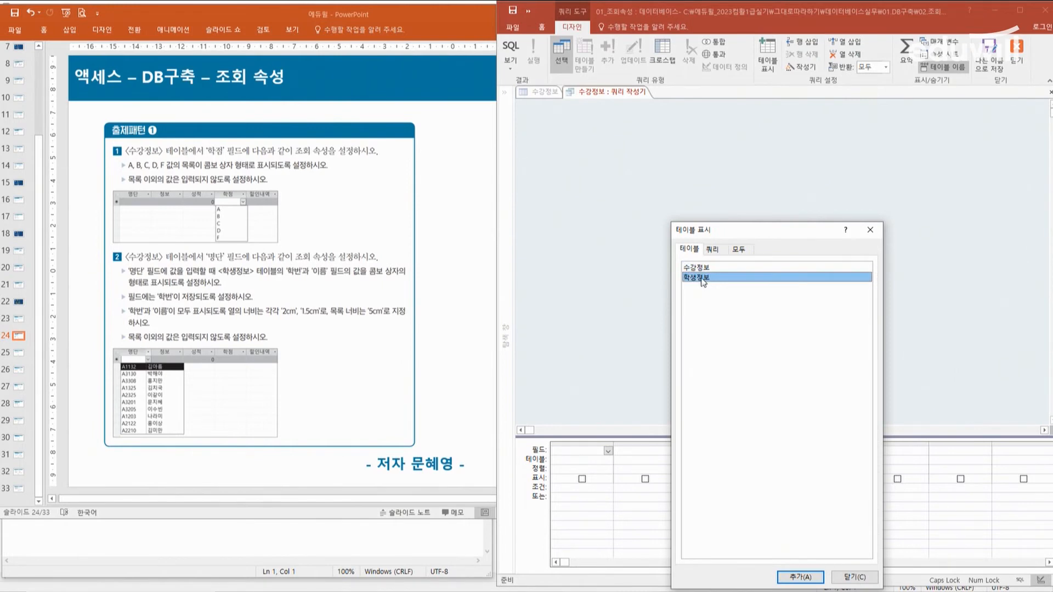
left_click(861, 583)
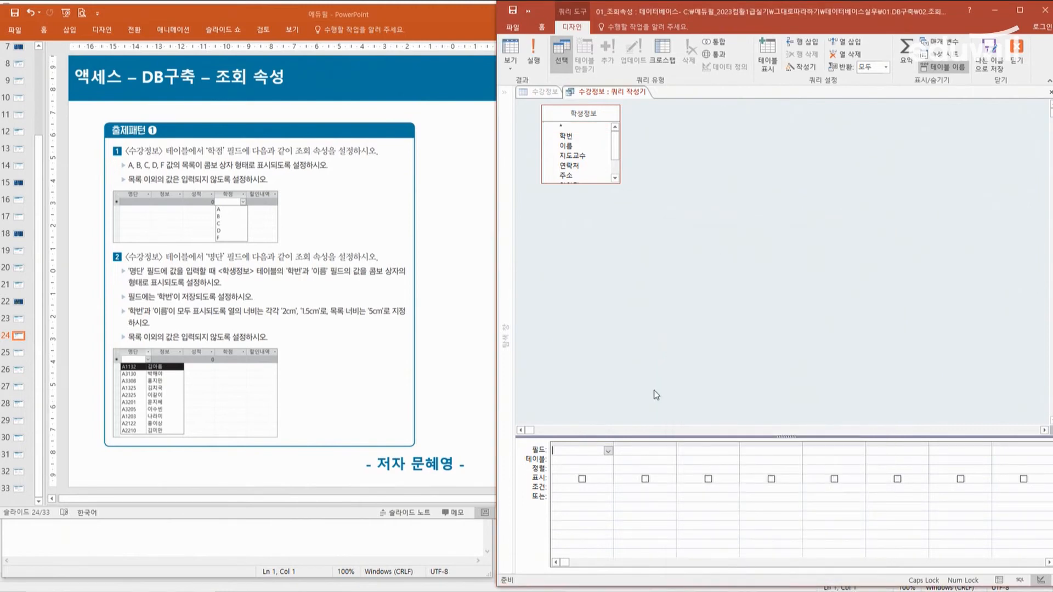
left_click_drag(588, 185, 590, 224)
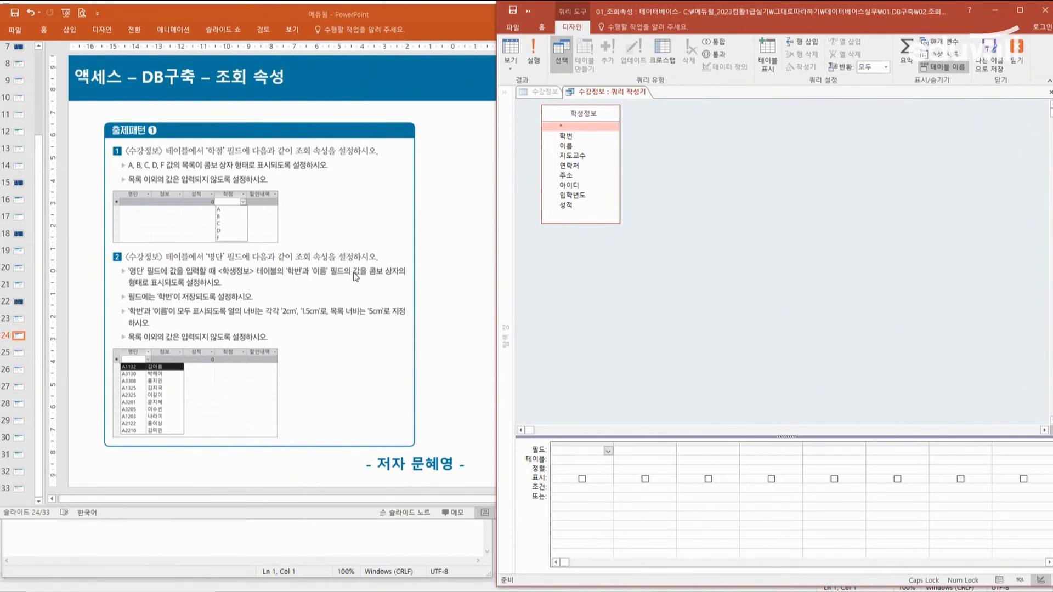
Step: Add the 학번 and 이름 fields to the query, then close the builder and save it as the 명단 row source
double_click(565, 137)
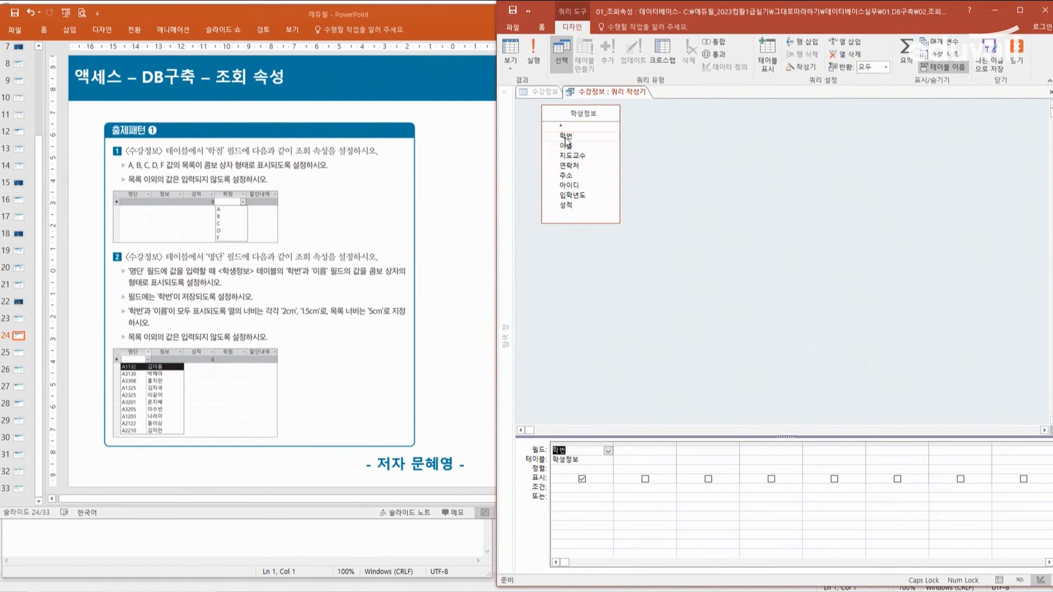
double_click(565, 146)
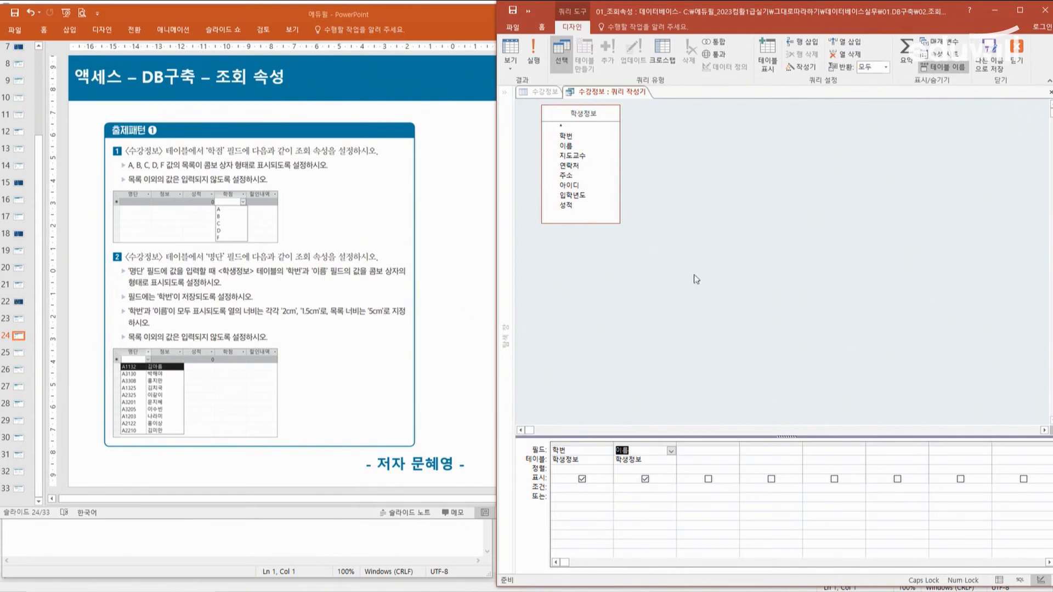
left_click(1049, 94)
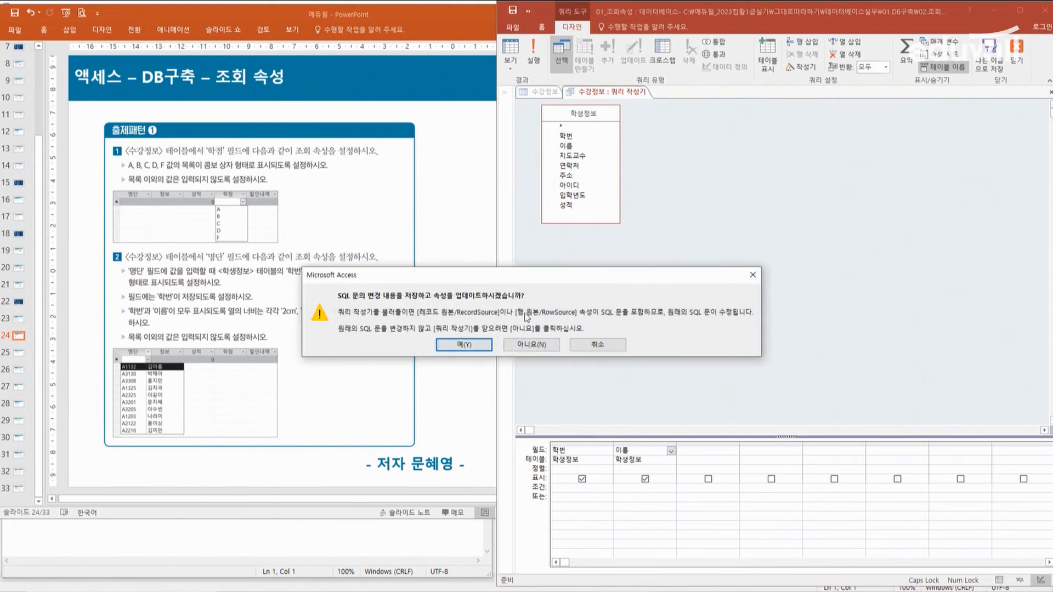
left_click(476, 344)
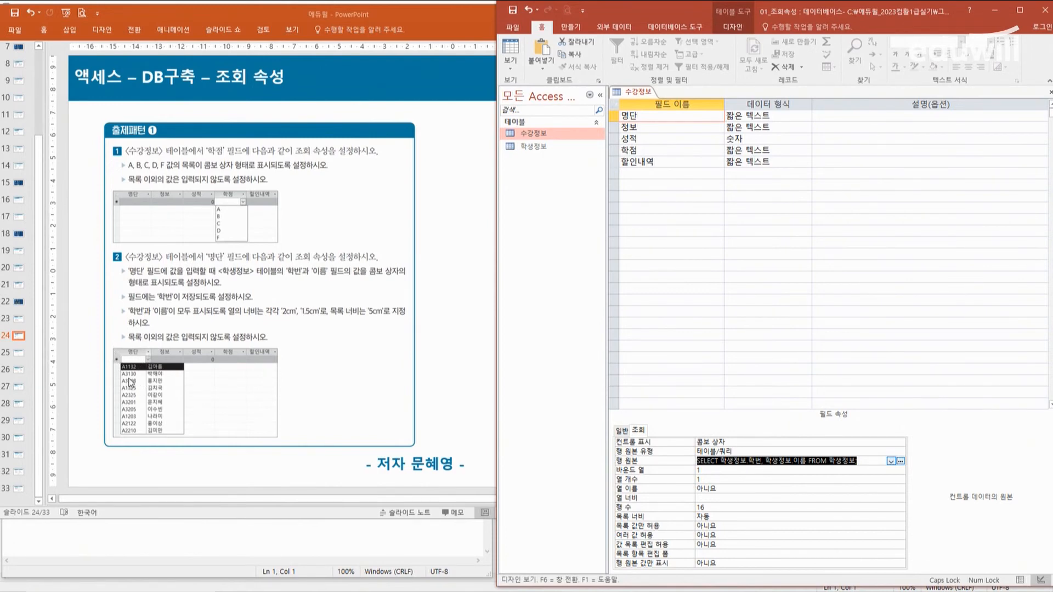
Step: Set the 명단 field's column count to 2 and its column widths to 2cm and 1.5cm
left_click(709, 471)
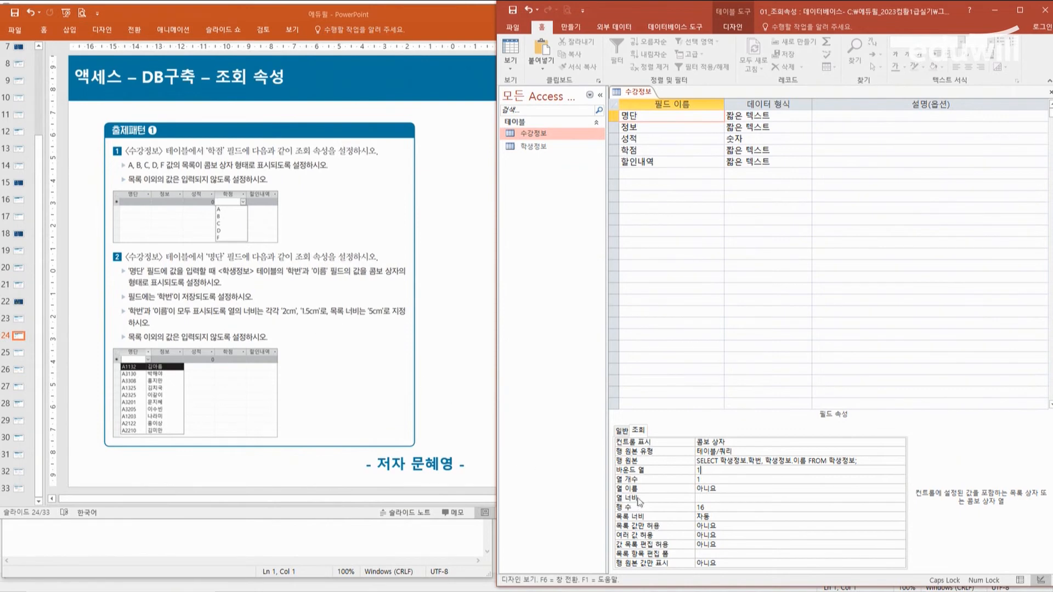
left_click(713, 478)
double_click(713, 478)
type("2")
left_click(711, 497)
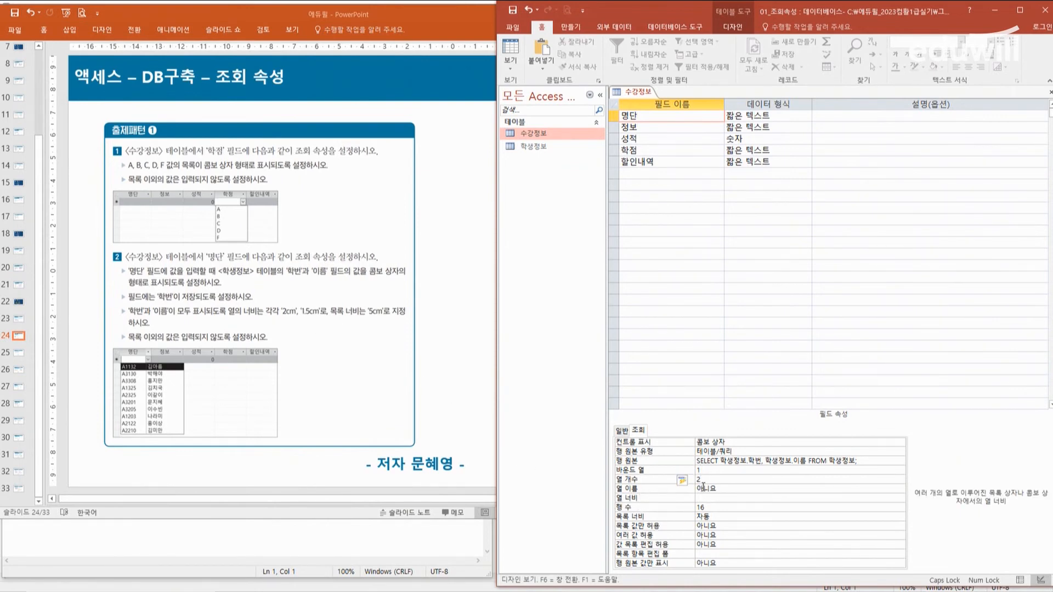
type("2;1.5")
key("Return")
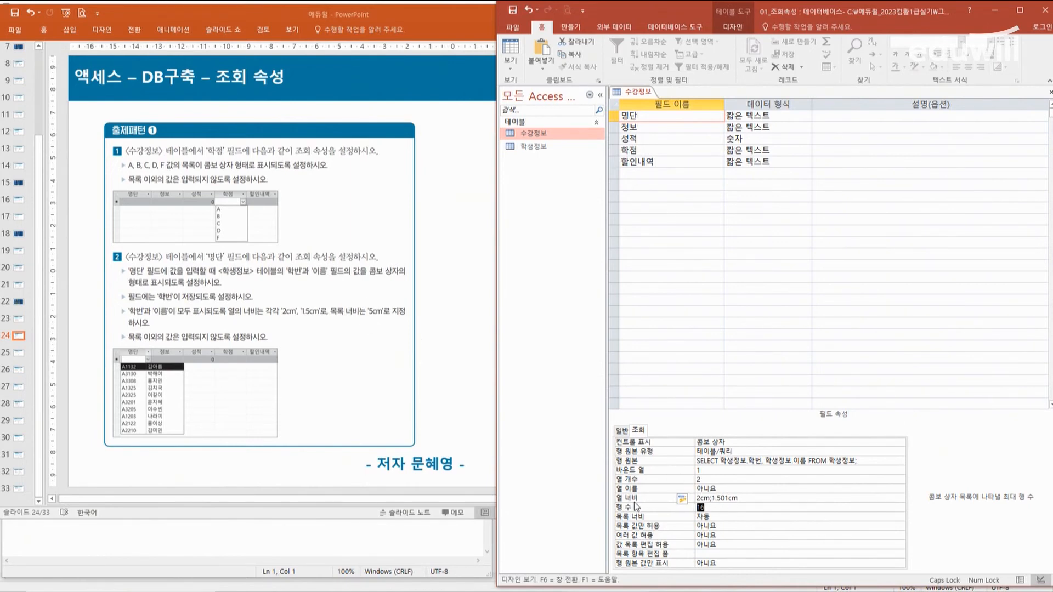
Step: Set the 명단 field's list width to 5cm and 목록 값만 허용 to 예
left_click_drag(725, 516, 684, 511)
type("5")
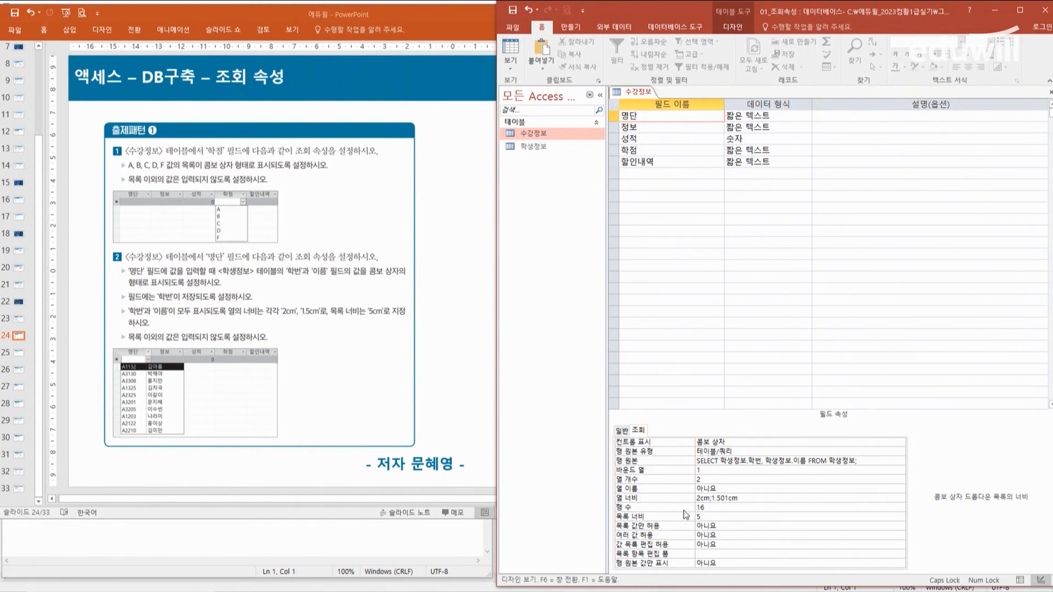
key("Return")
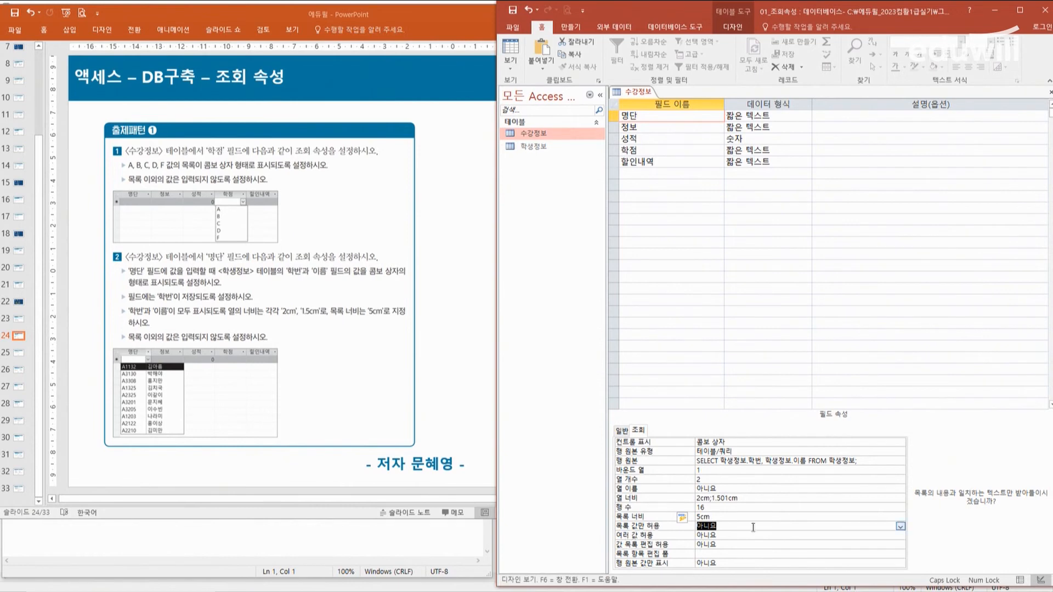
left_click(899, 526)
left_click(735, 534)
Step: Close the 수강정보 design with its changes saved and reopen the table in datasheet view
left_click(1049, 93)
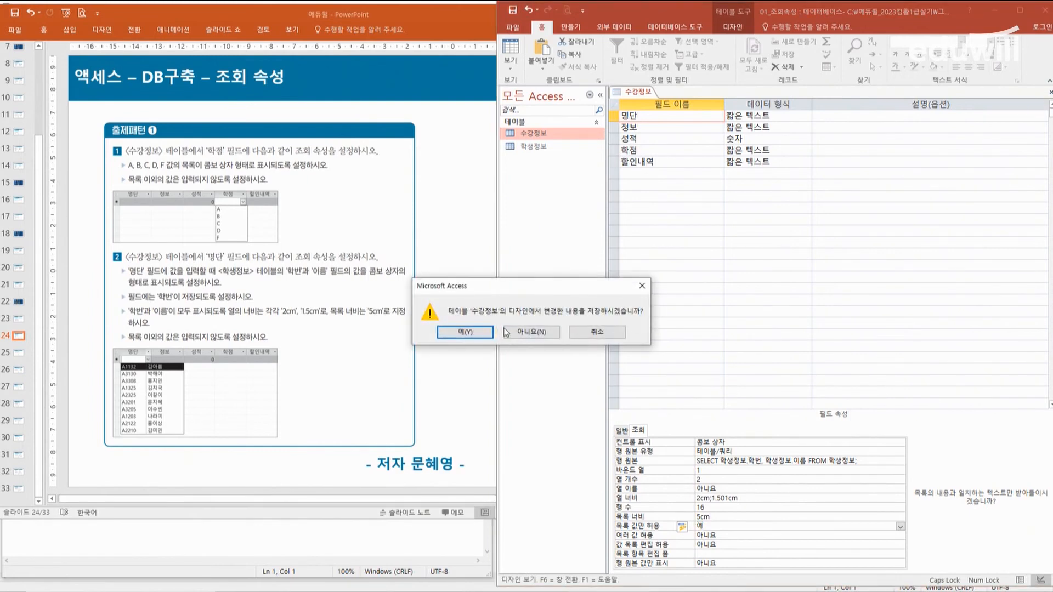
left_click(486, 336)
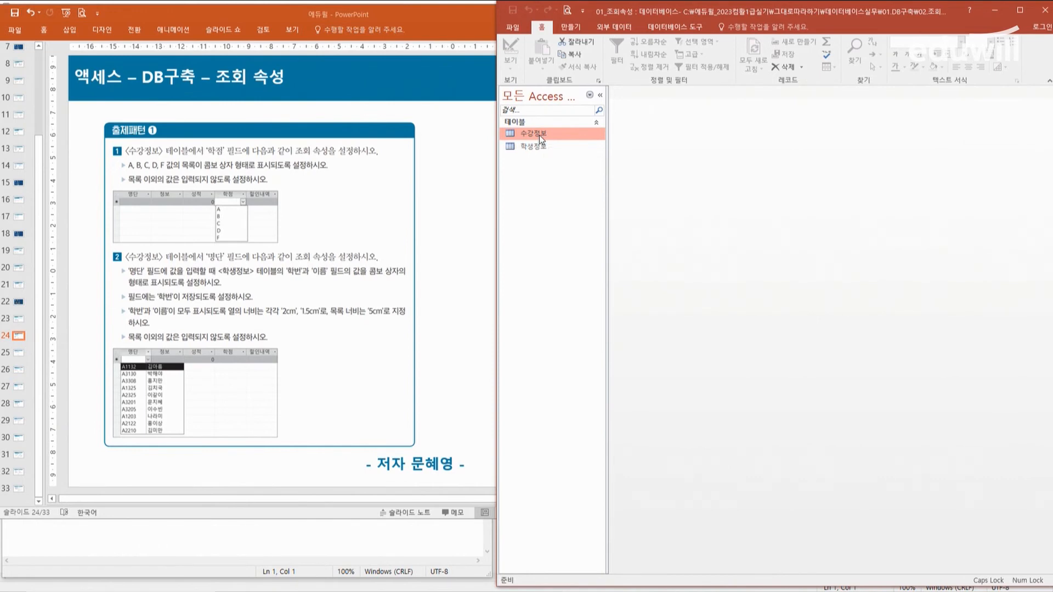
double_click(539, 134)
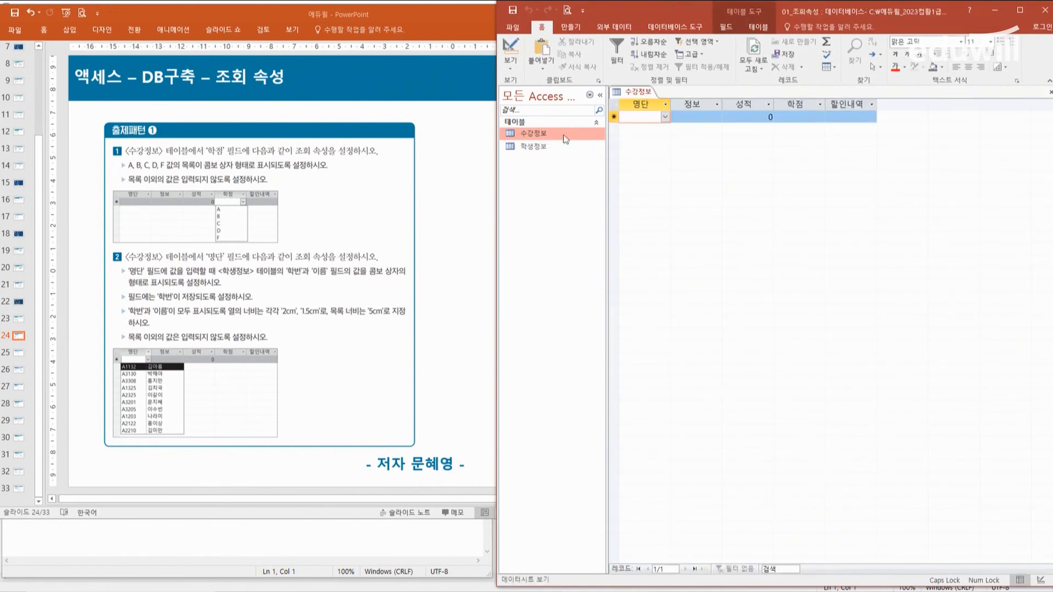
Step: Check the drop-down list of the 명단 field in the new record, then close the 수강정보 table
left_click(665, 117)
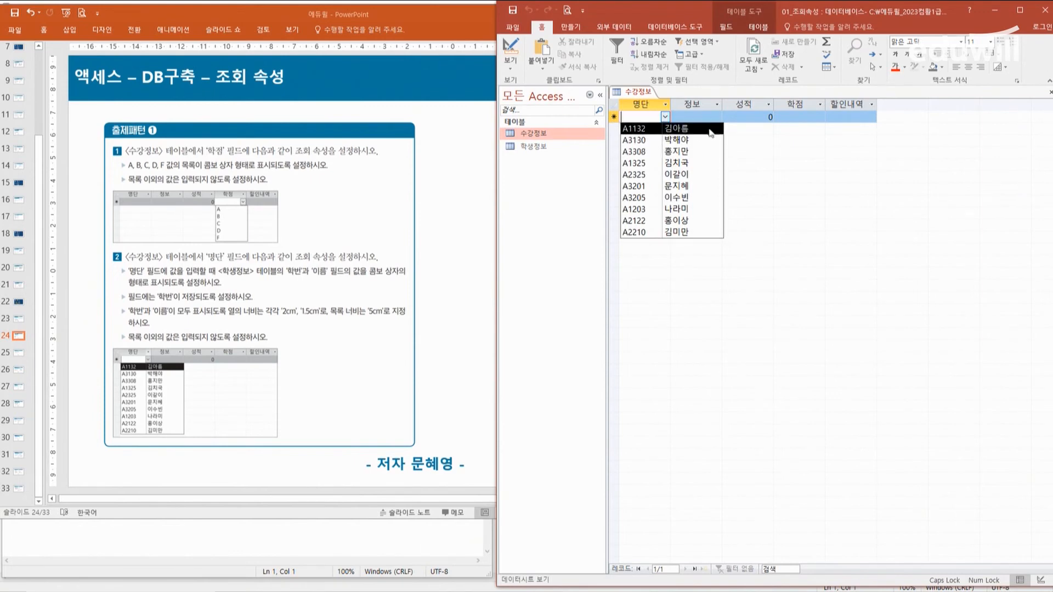
left_click(763, 135)
left_click(1049, 91)
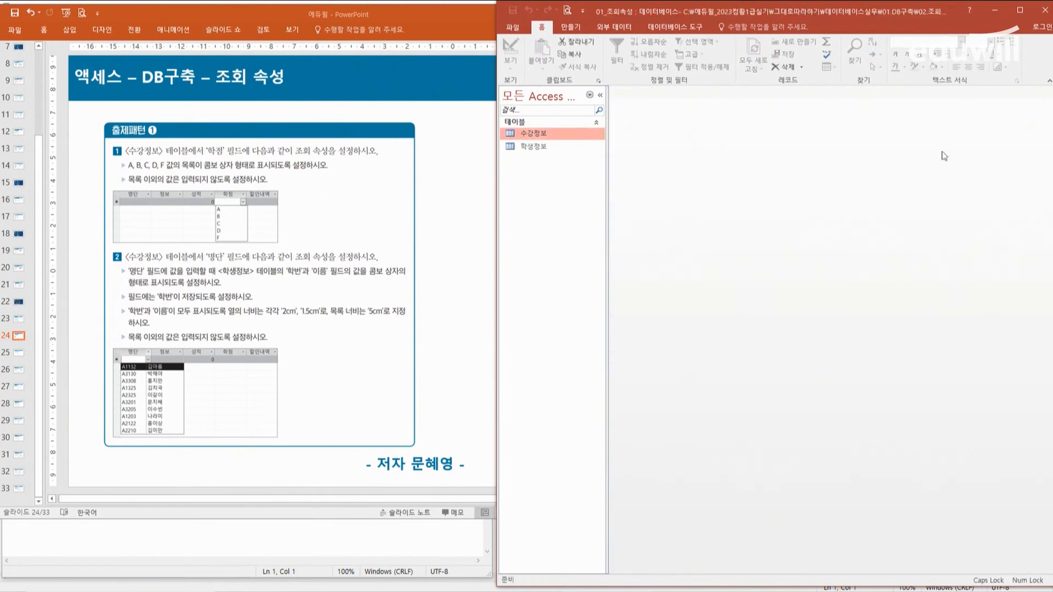